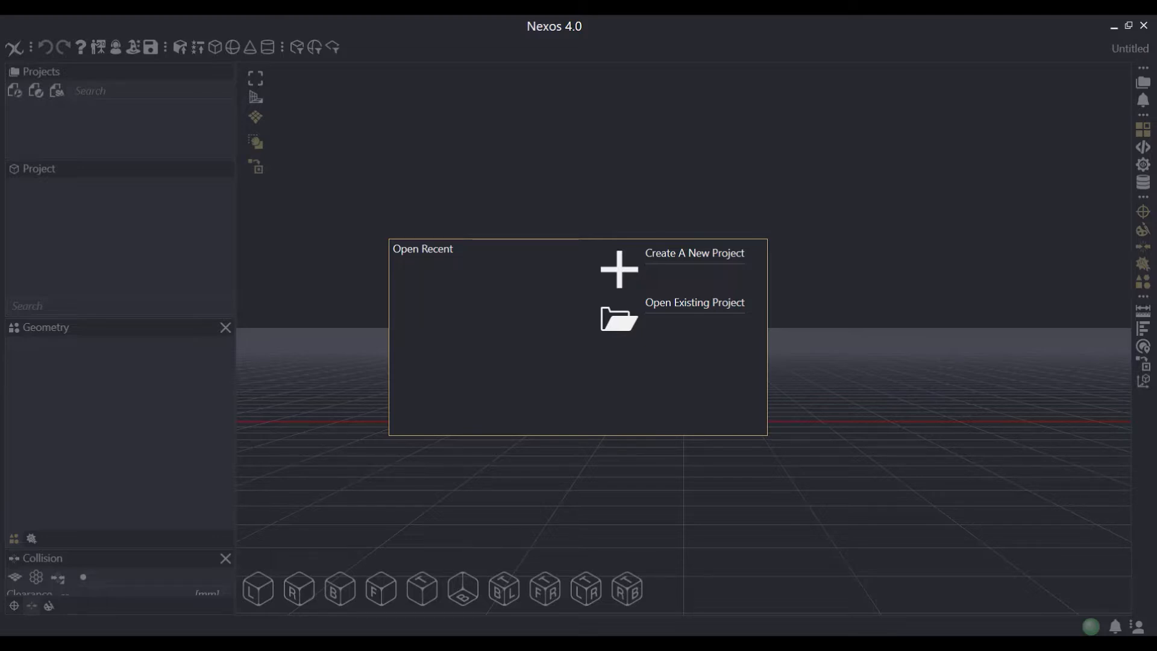
- Create a new project, search the library for "Kuka Kl", and place the KUKA KL 250 6000mm linear axis in the scene
left_click(640, 261)
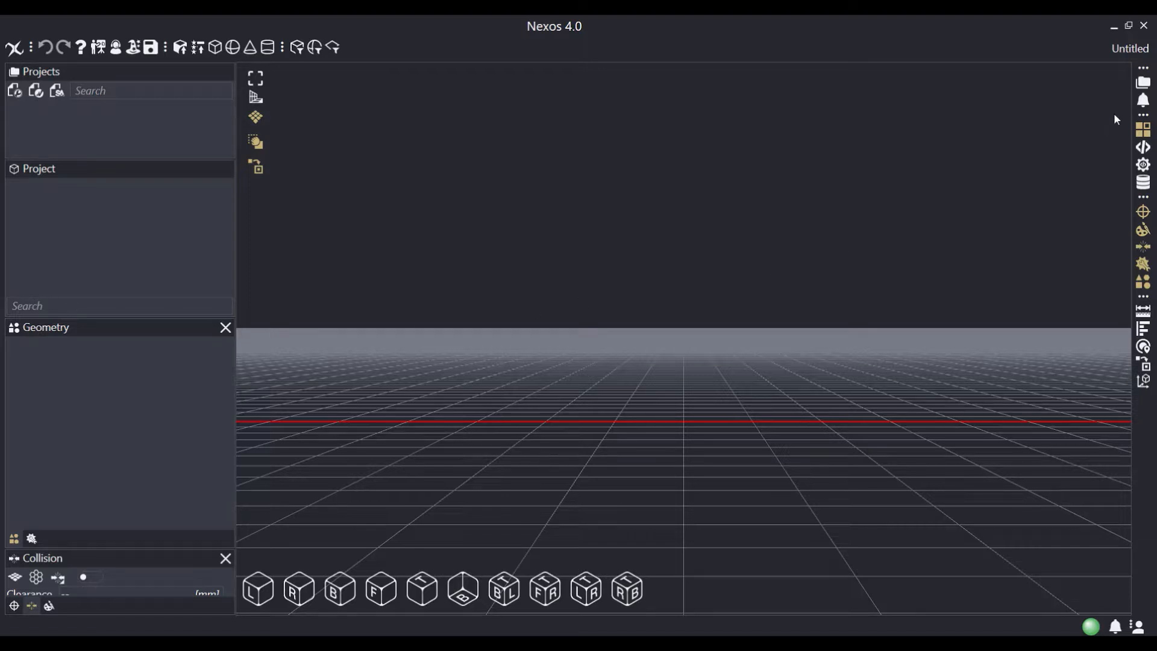
left_click(1143, 84)
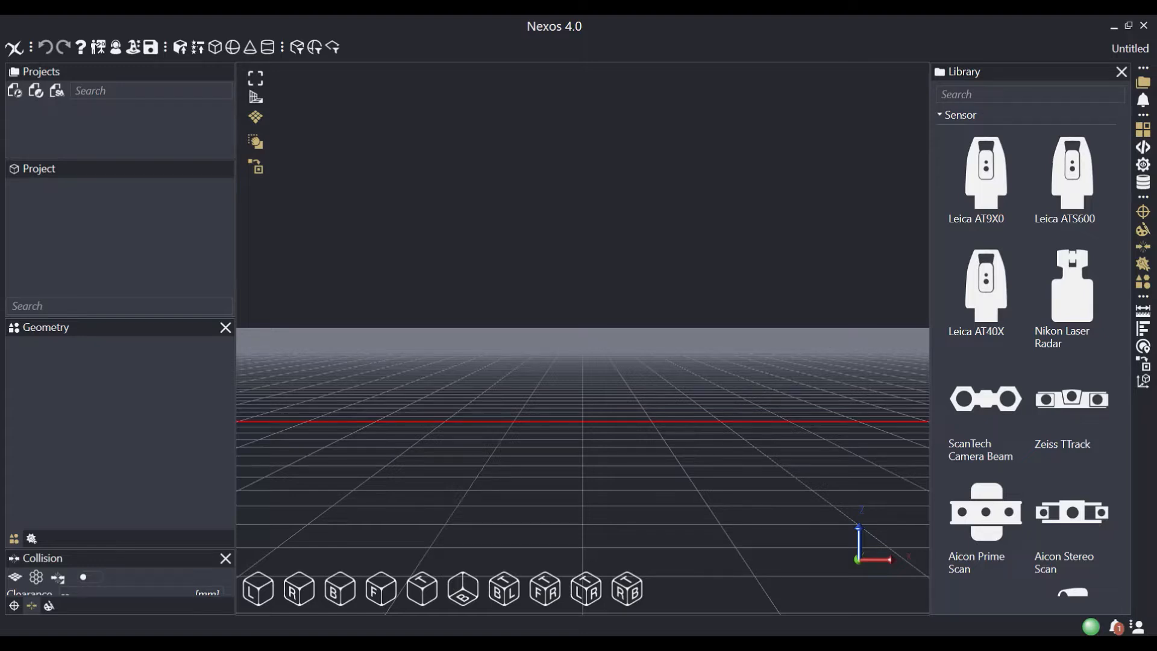
left_click(1029, 94)
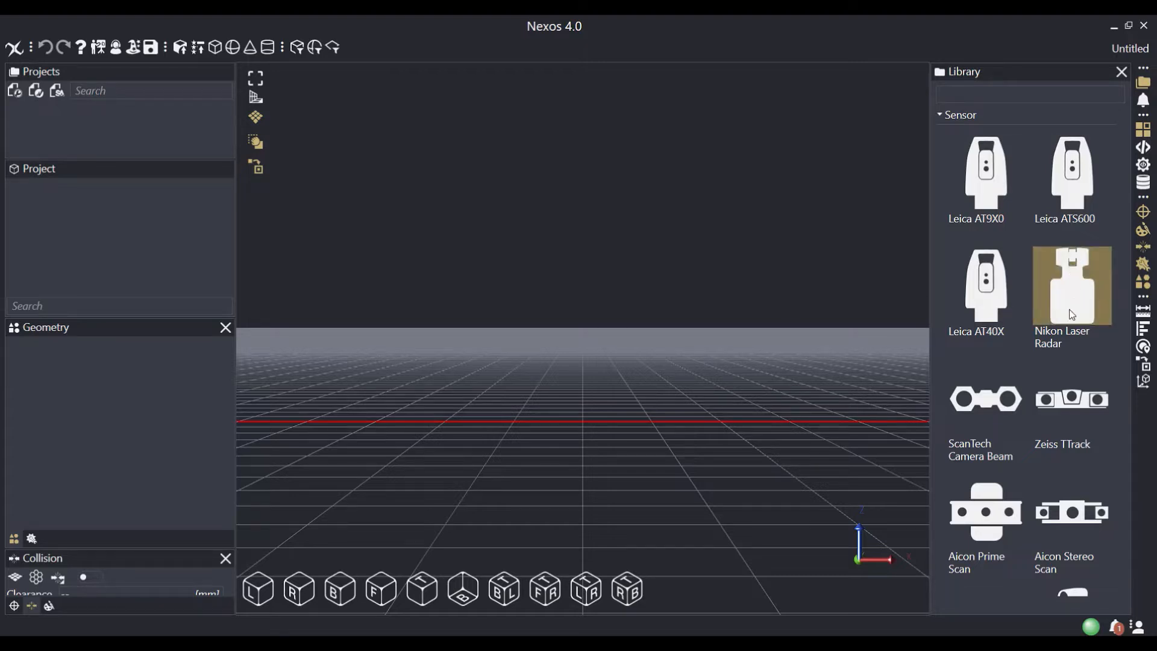
scroll(1044, 284, "down", 5)
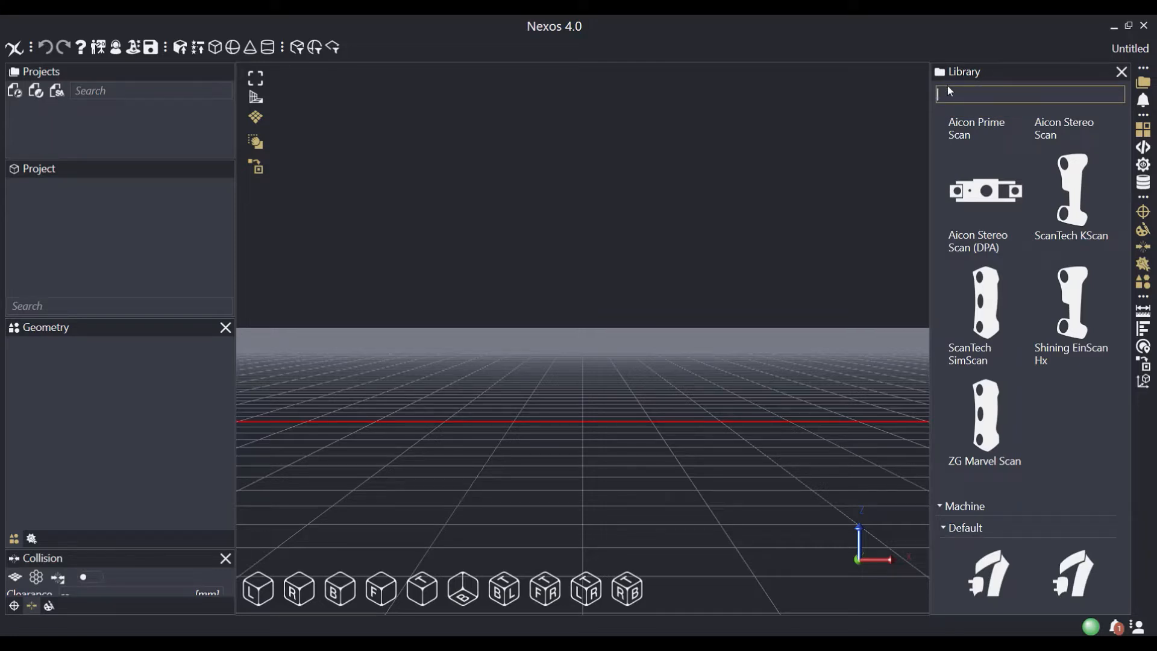
type("Ku")
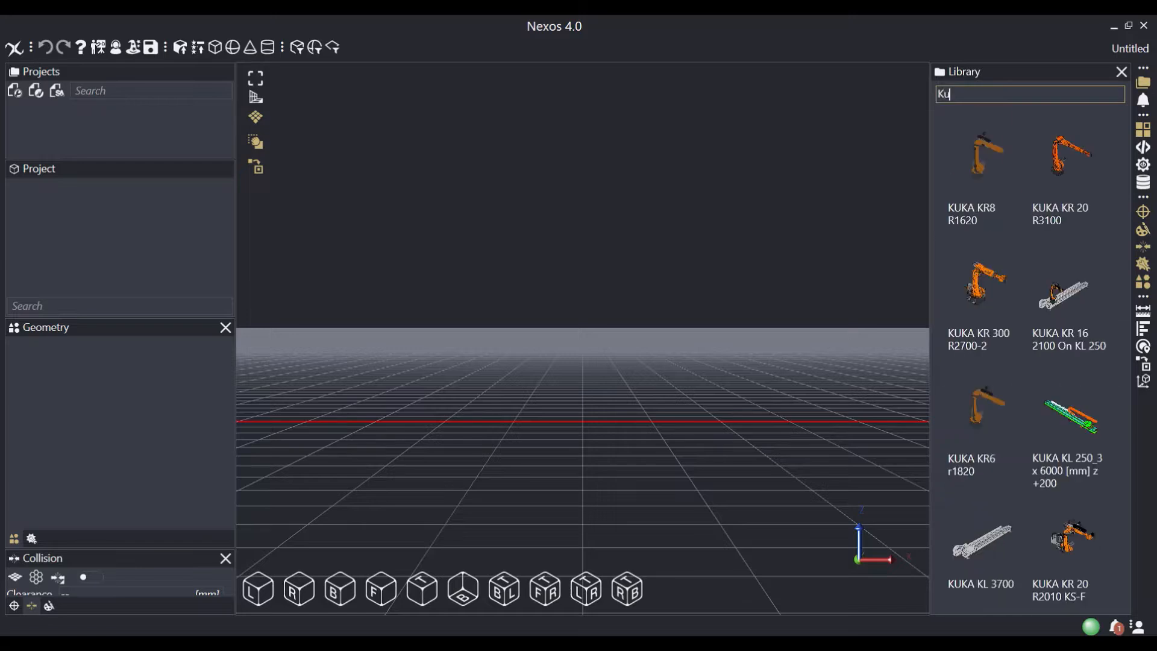
type("ka Kl")
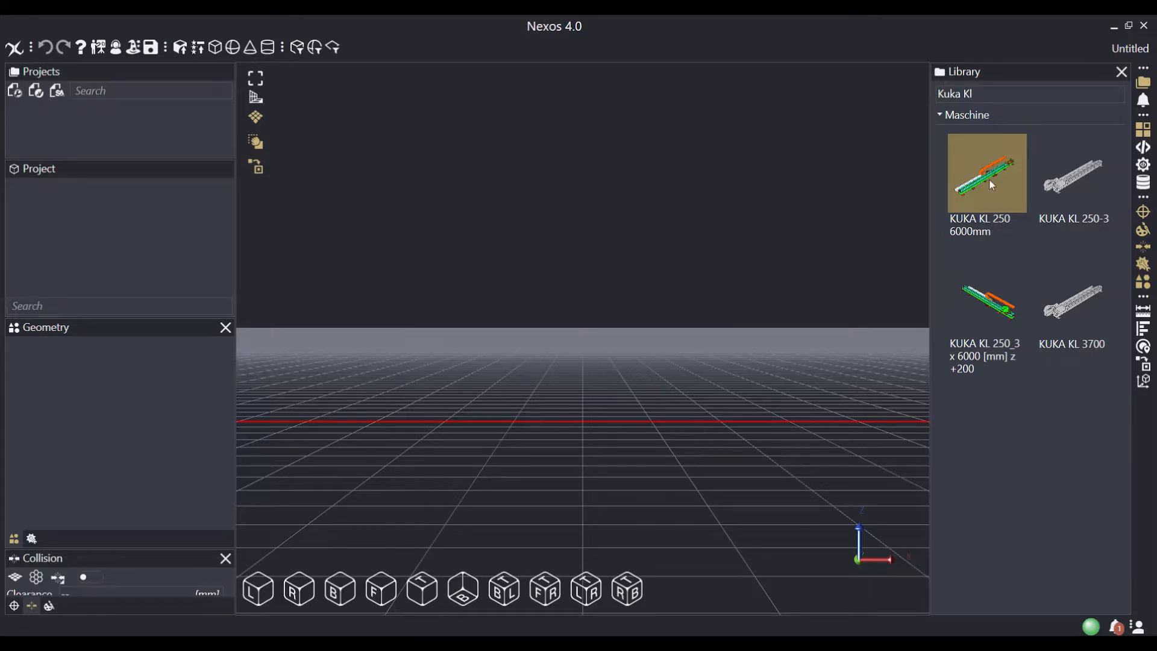
left_click_drag(988, 179, 602, 405)
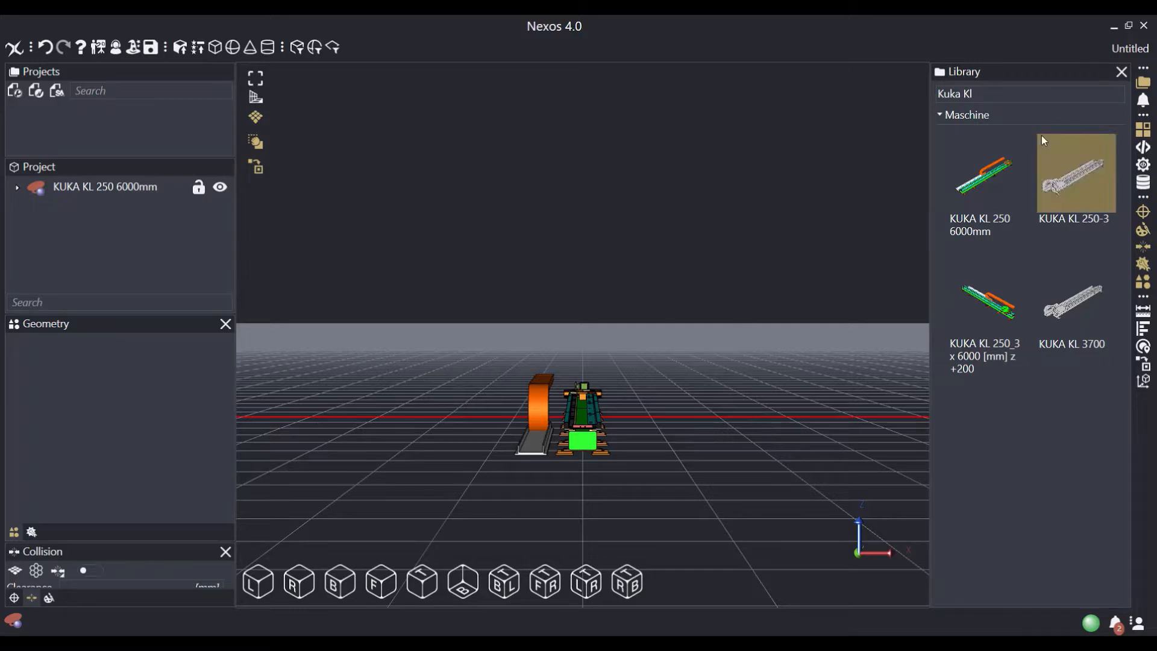
- Search the library for "Kuka Kr 16" and add the KUKA KR 16 robot to the scene alongside the linear axis
left_click(1013, 89)
key("BackSpace")
type("r 16")
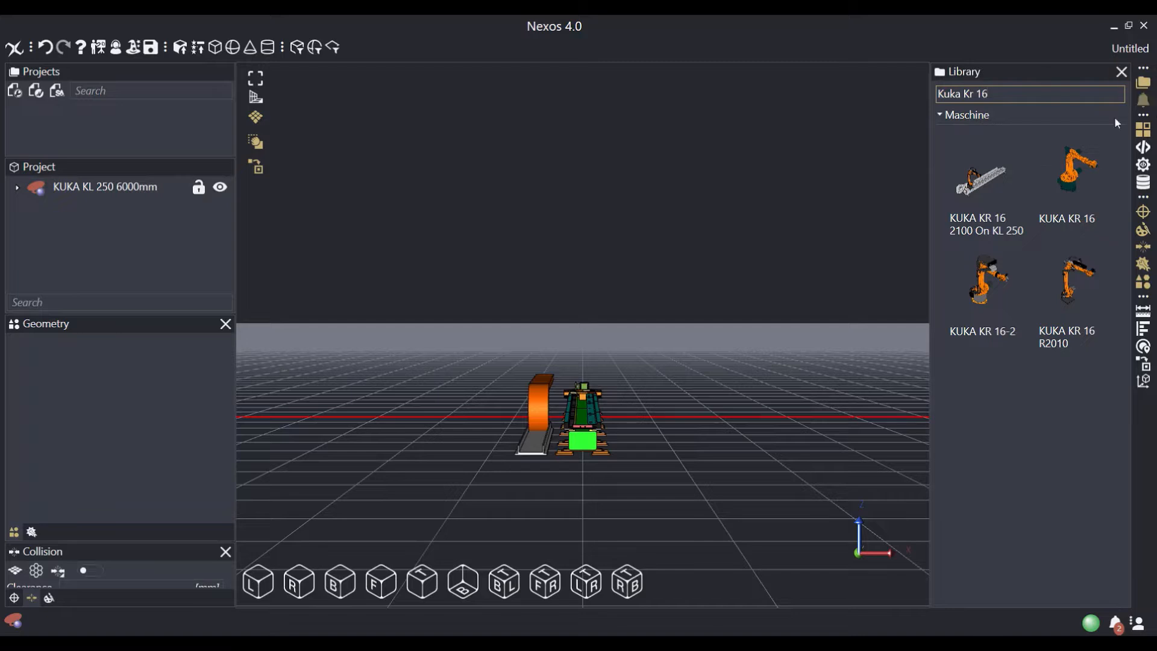
left_click_drag(1076, 175, 648, 370)
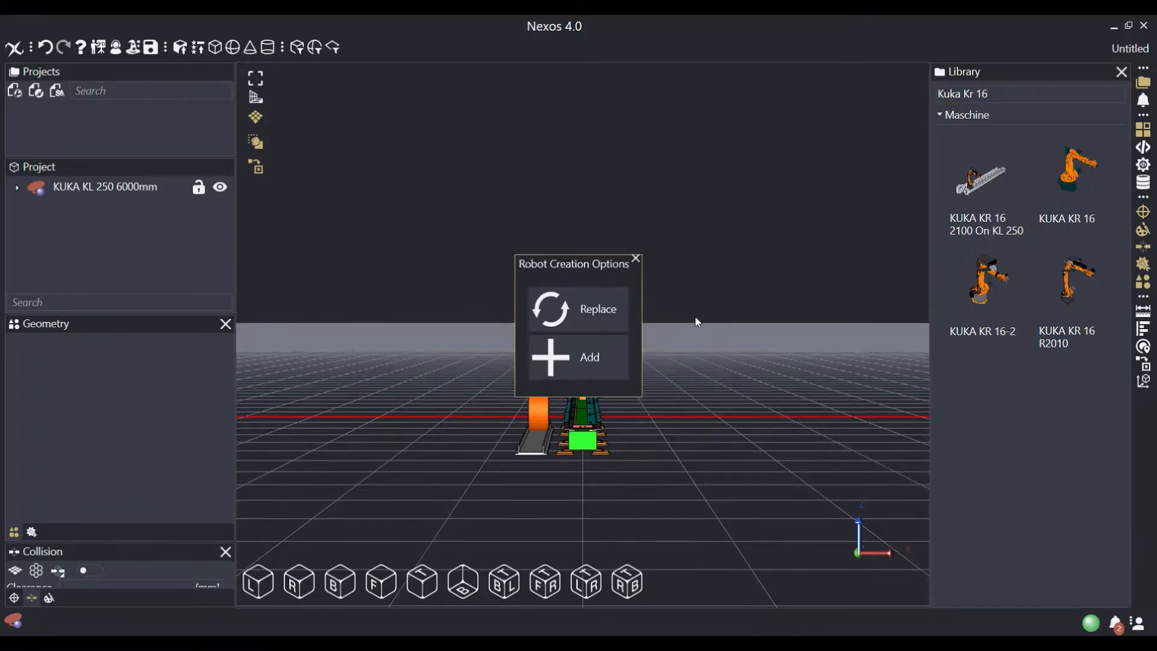
left_click(597, 361)
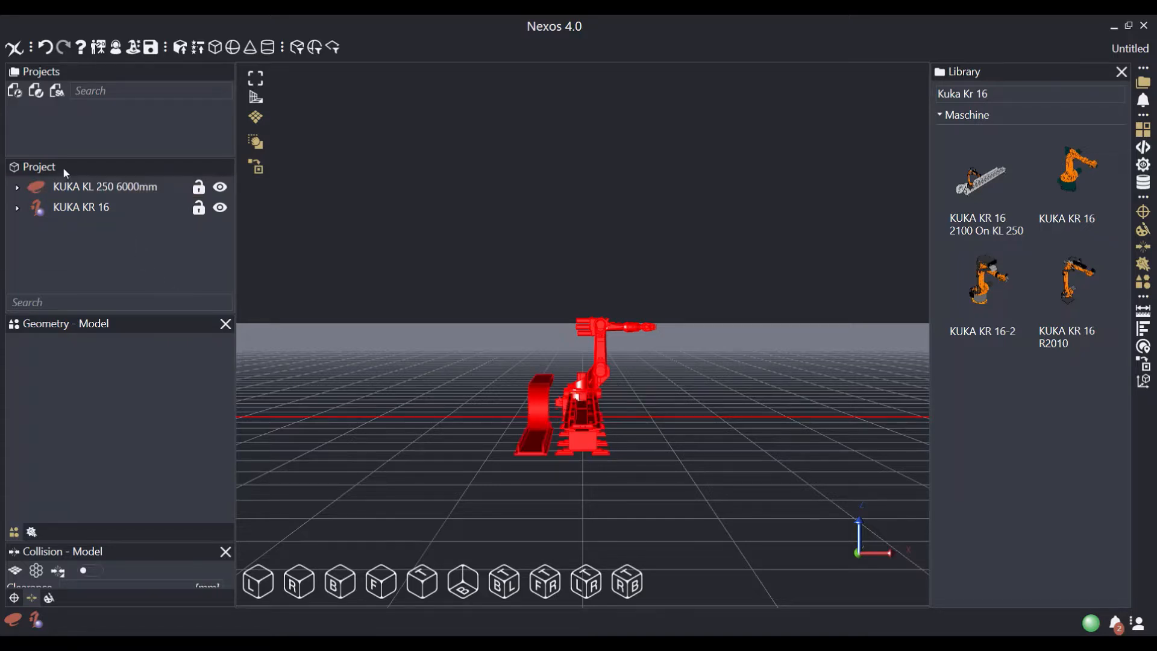
- Expand the KUKA KR 16 model structure and examine its base and links against the robot in an isometric view
left_click(45, 189)
left_click(575, 394)
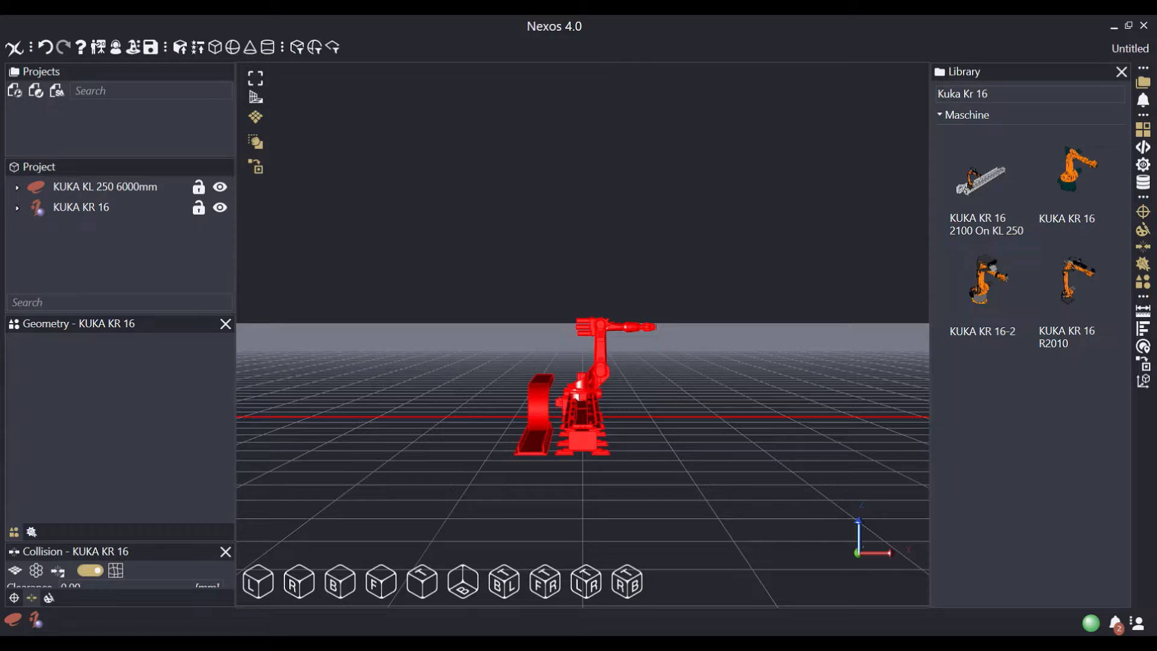
left_click(17, 210)
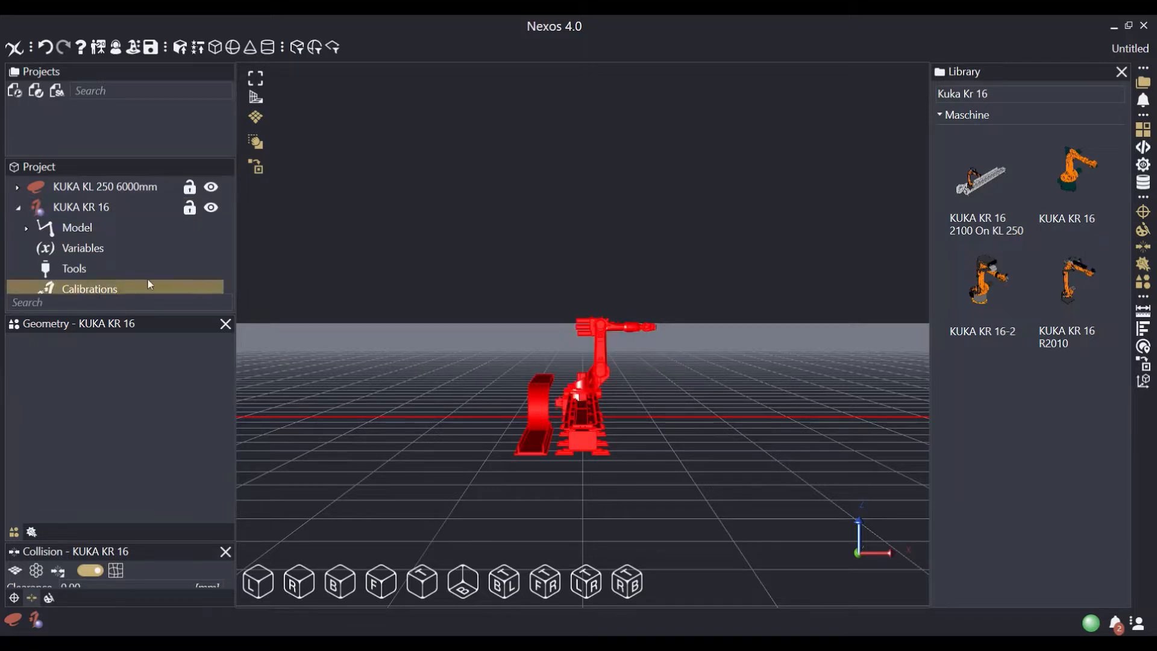
left_click(92, 229)
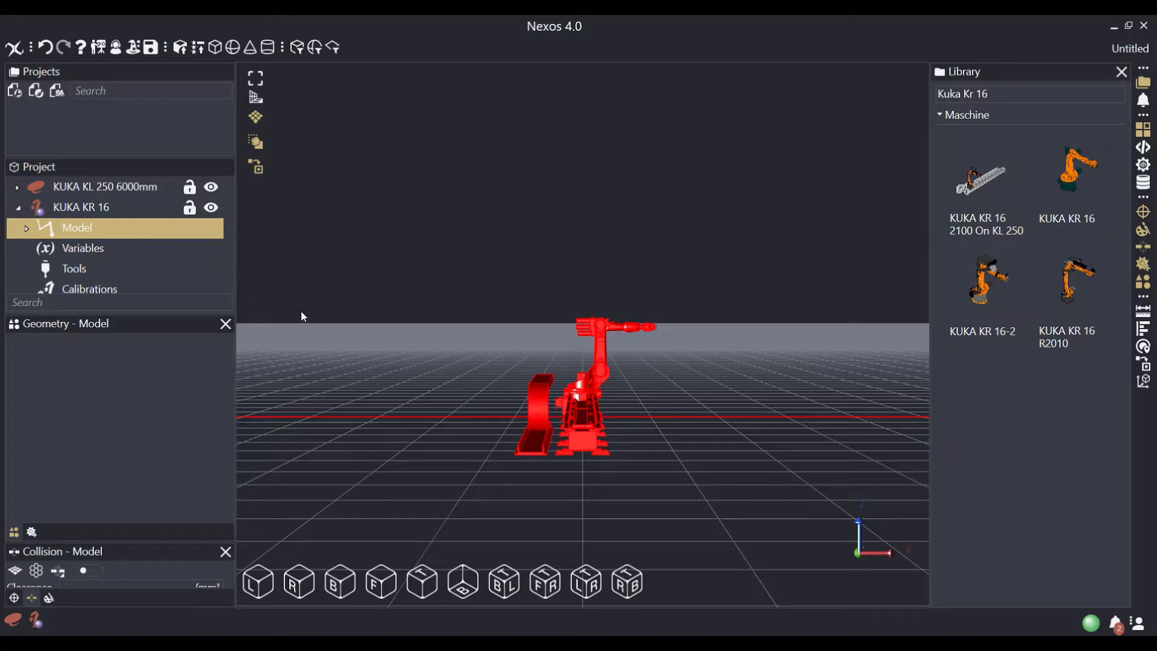
key("KP_Multiply")
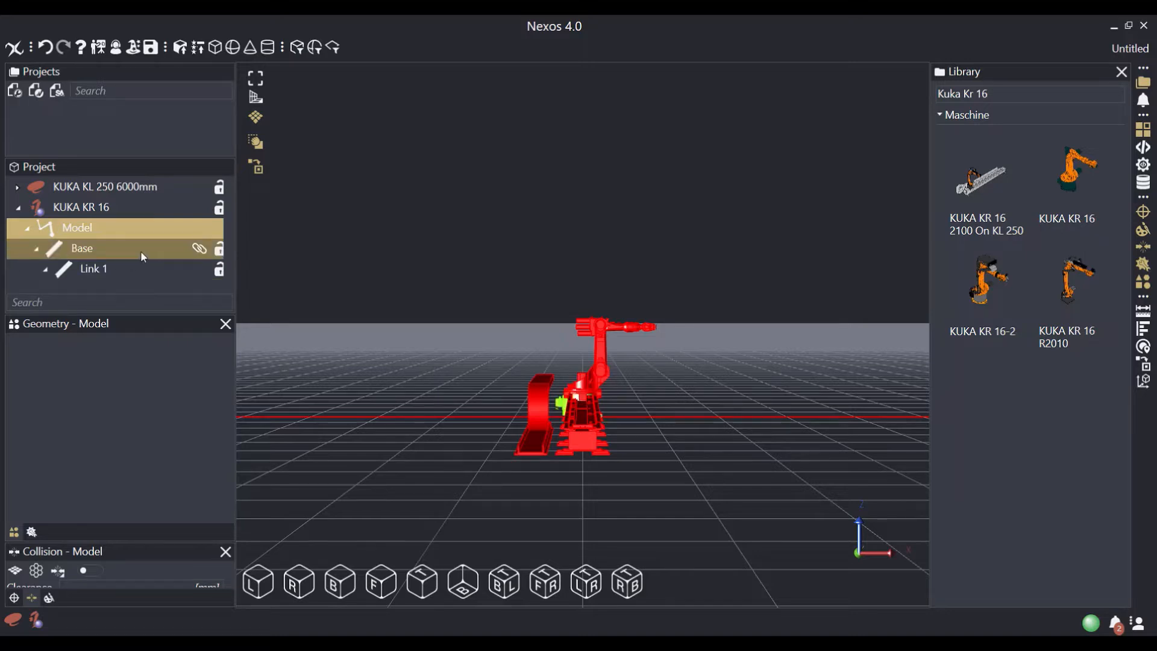
scroll(143, 250, "down", 2)
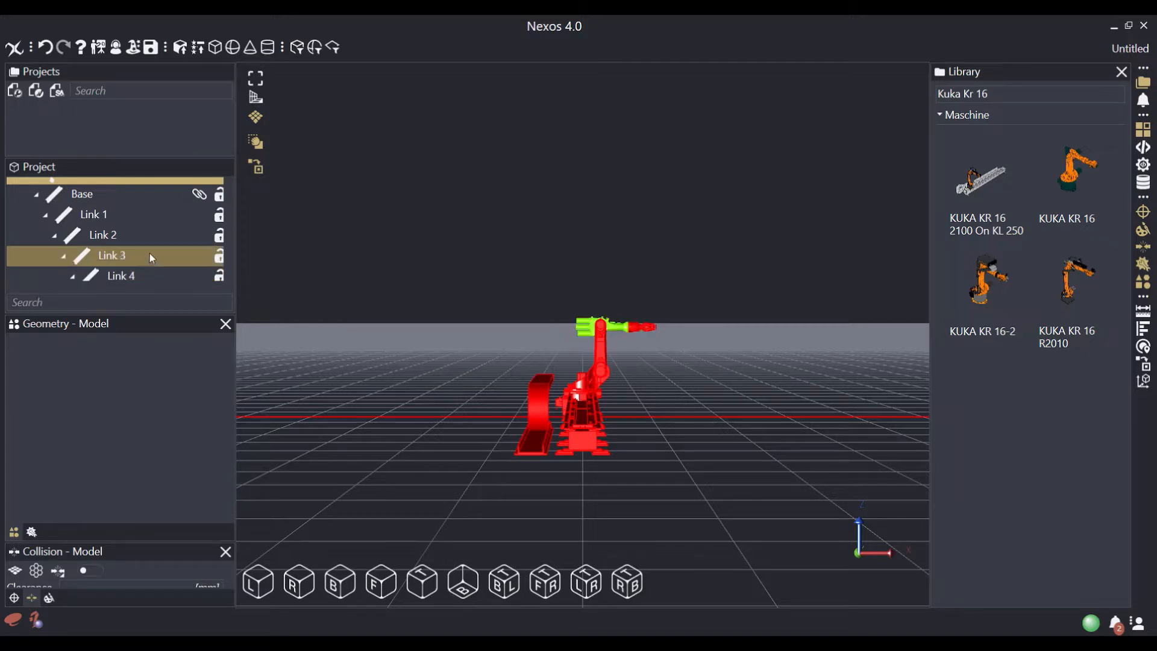
scroll(136, 239, "up", 1)
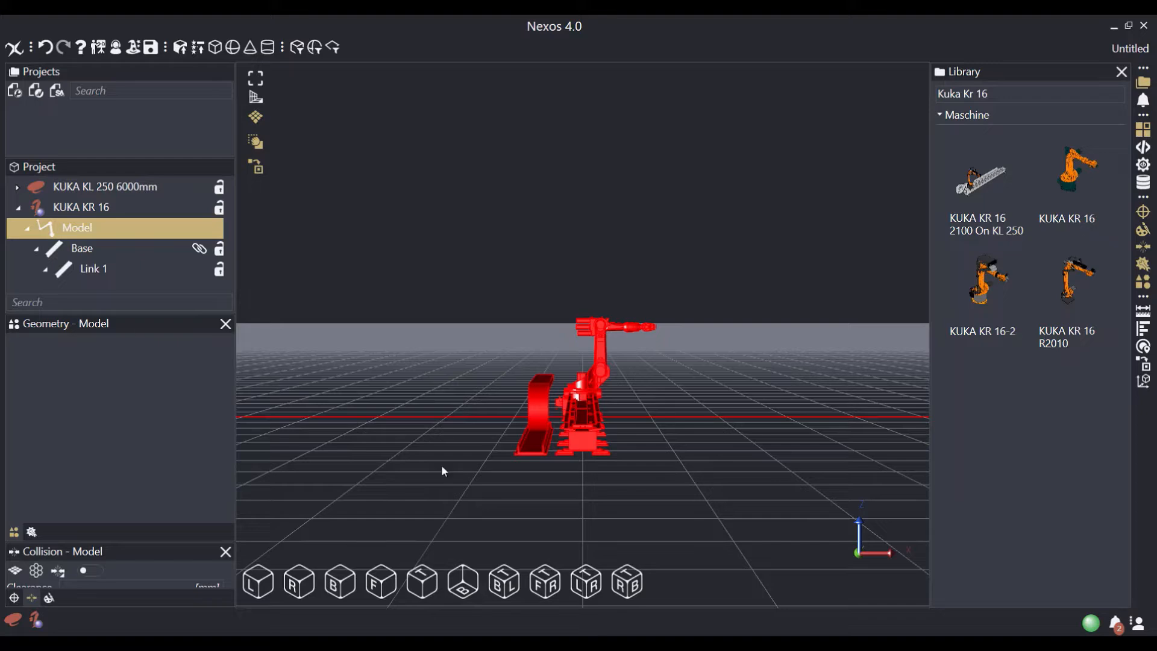
left_click(502, 577)
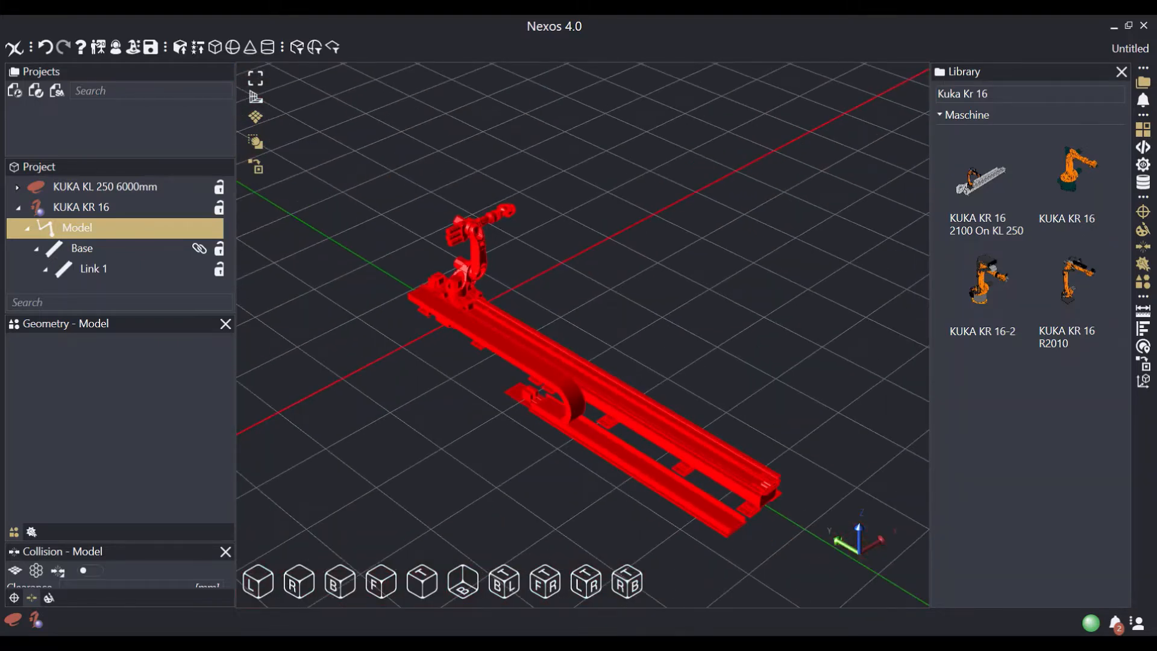
left_click(97, 267)
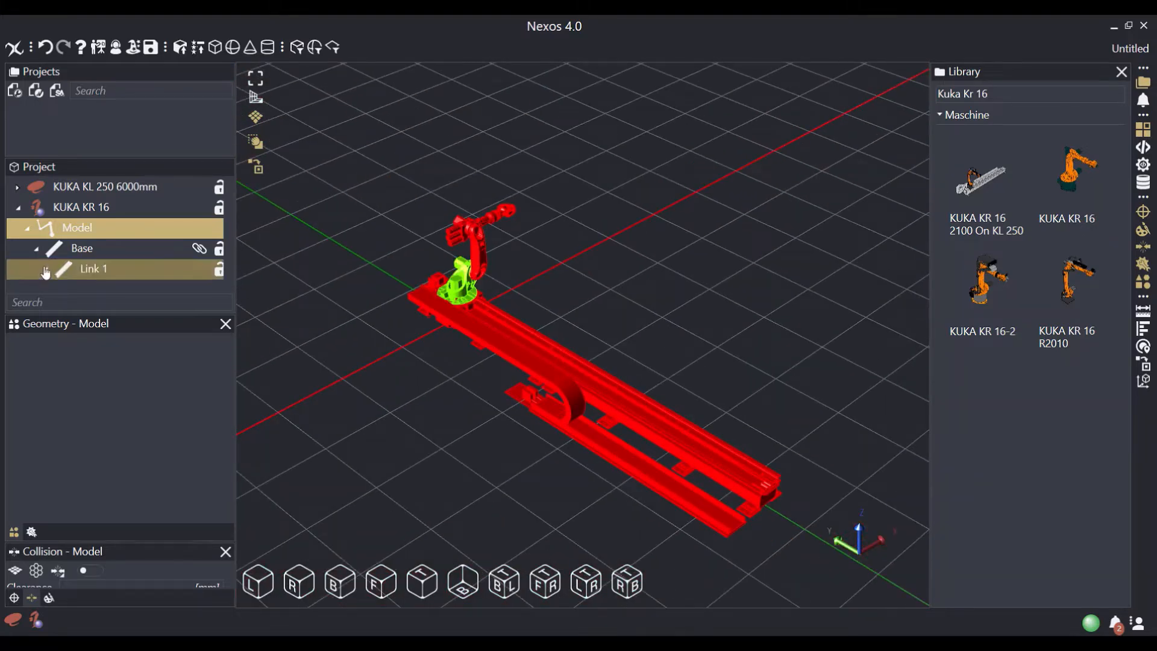
left_click(108, 254)
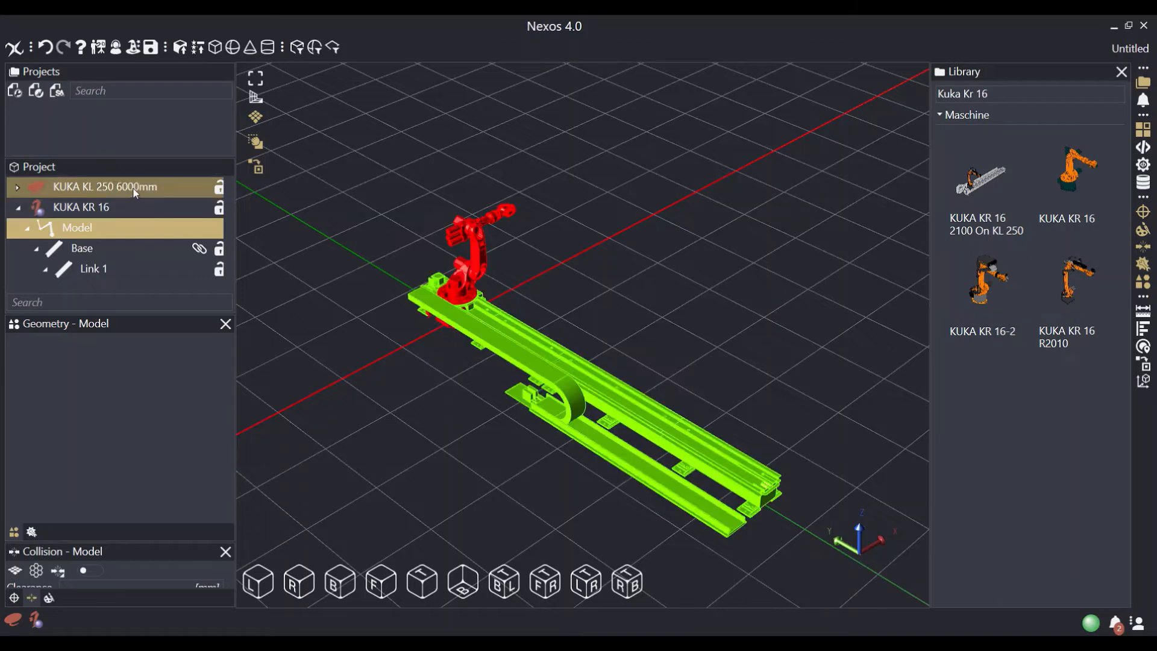
- Combine the KUKA KL 250 6000mm axis with the KUKA KR 16 robot into one machine and enlarge the Collision properties area
left_click_drag(135, 191, 84, 212)
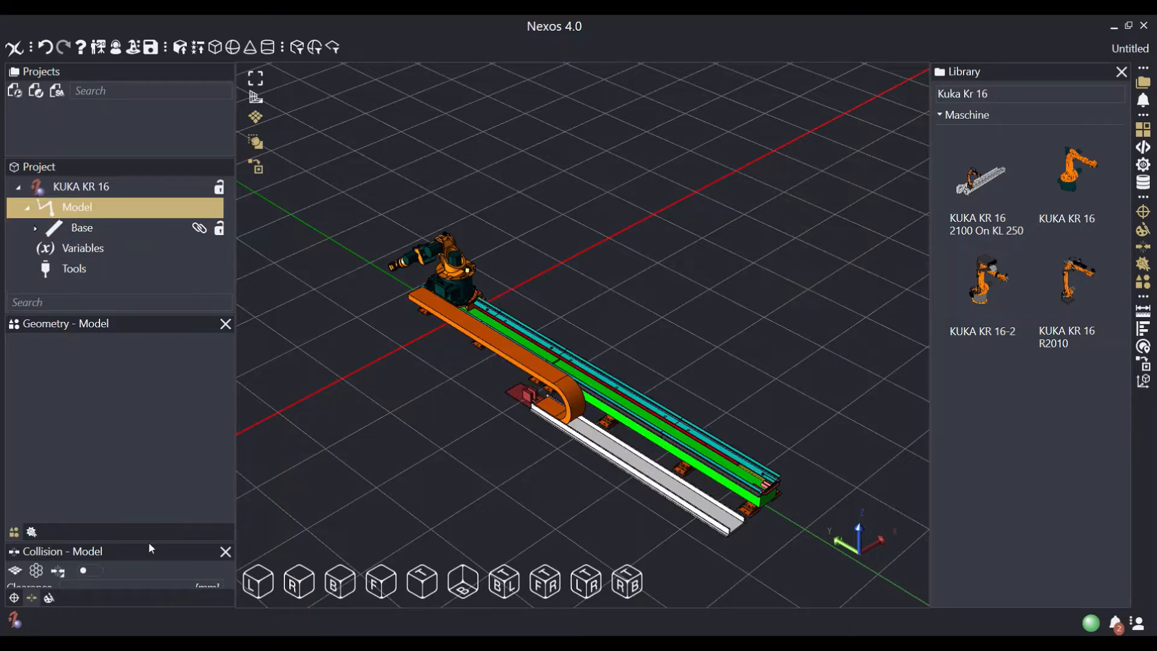
left_click_drag(149, 543, 167, 385)
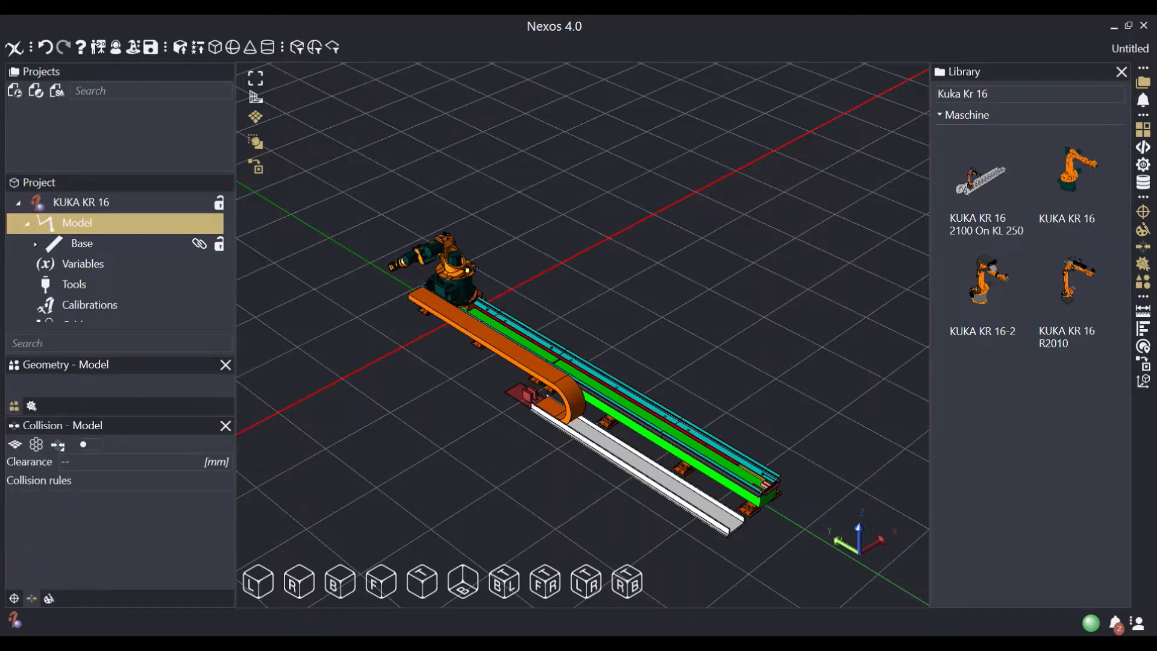
left_click_drag(158, 425, 152, 386)
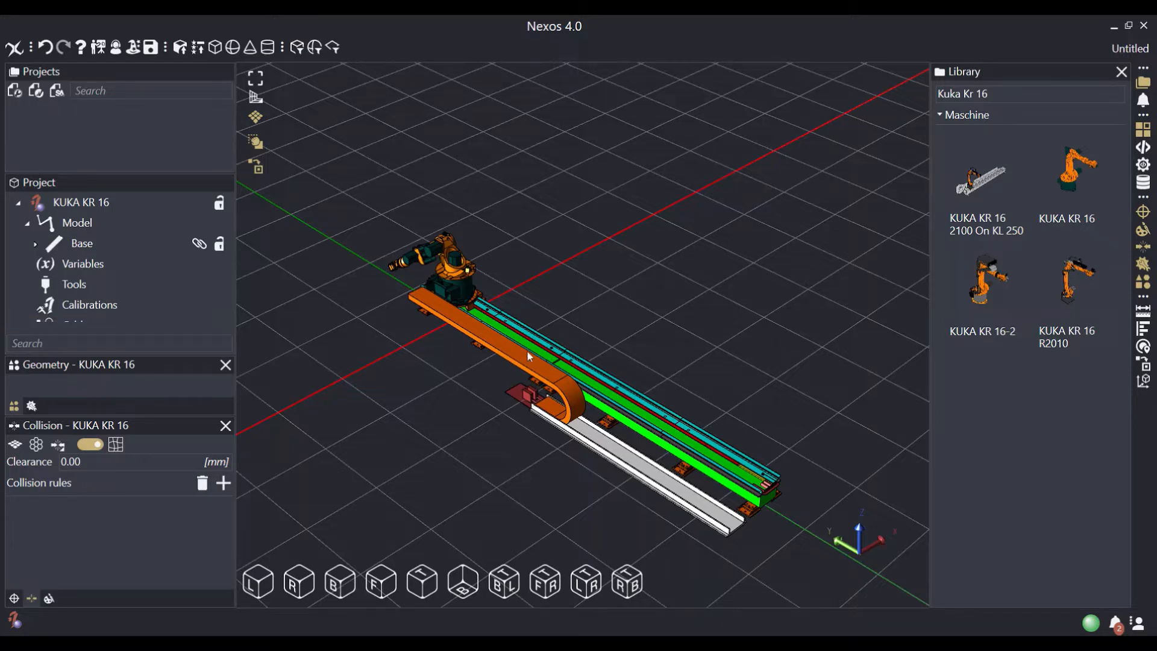
- Try moving the combined machine to about X 1479 and rotating it about 31 degrees around Z, undoing the last adjustment
left_click(544, 359)
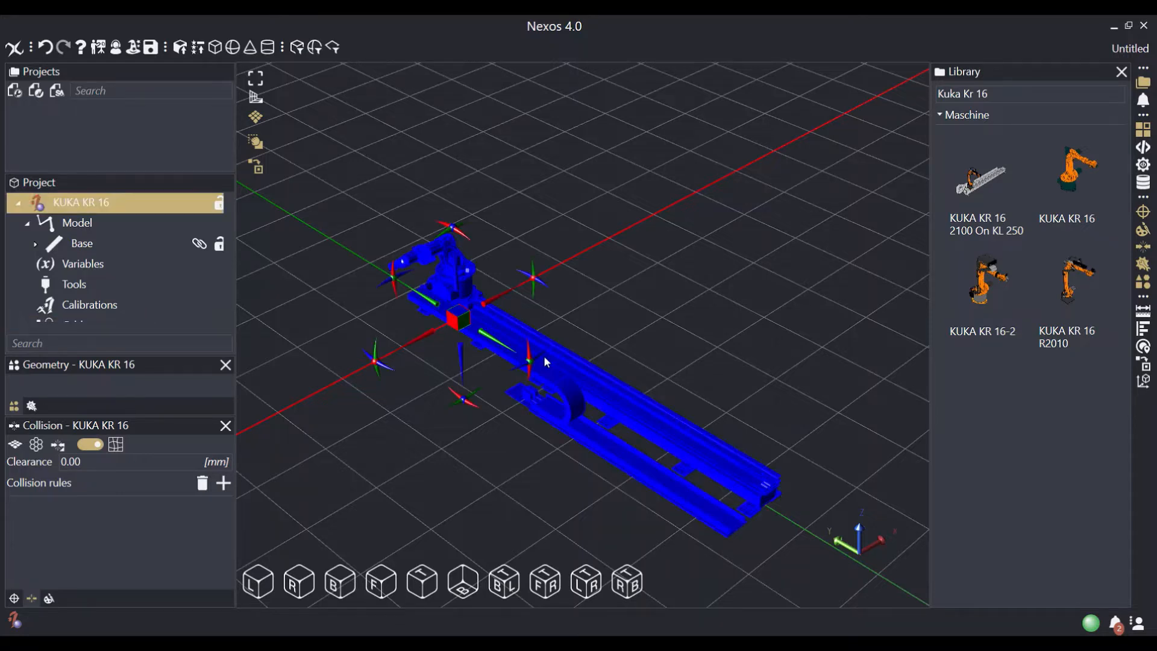
left_click_drag(495, 298, 563, 249)
left_click_drag(605, 320, 684, 268)
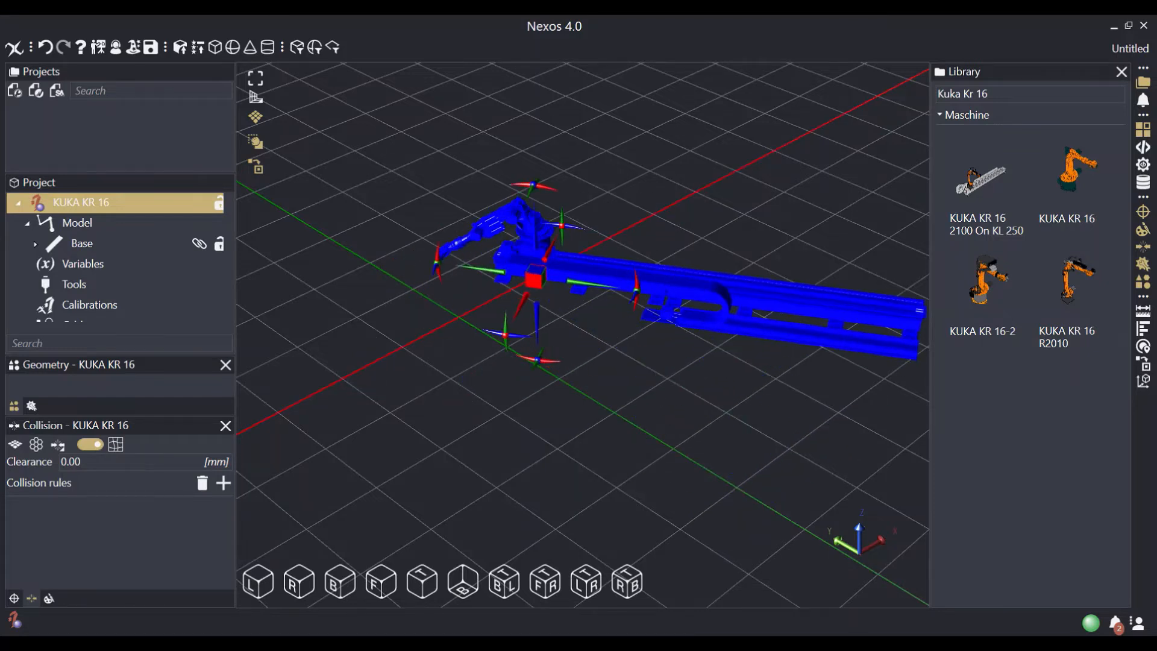
key("ctrl+z")
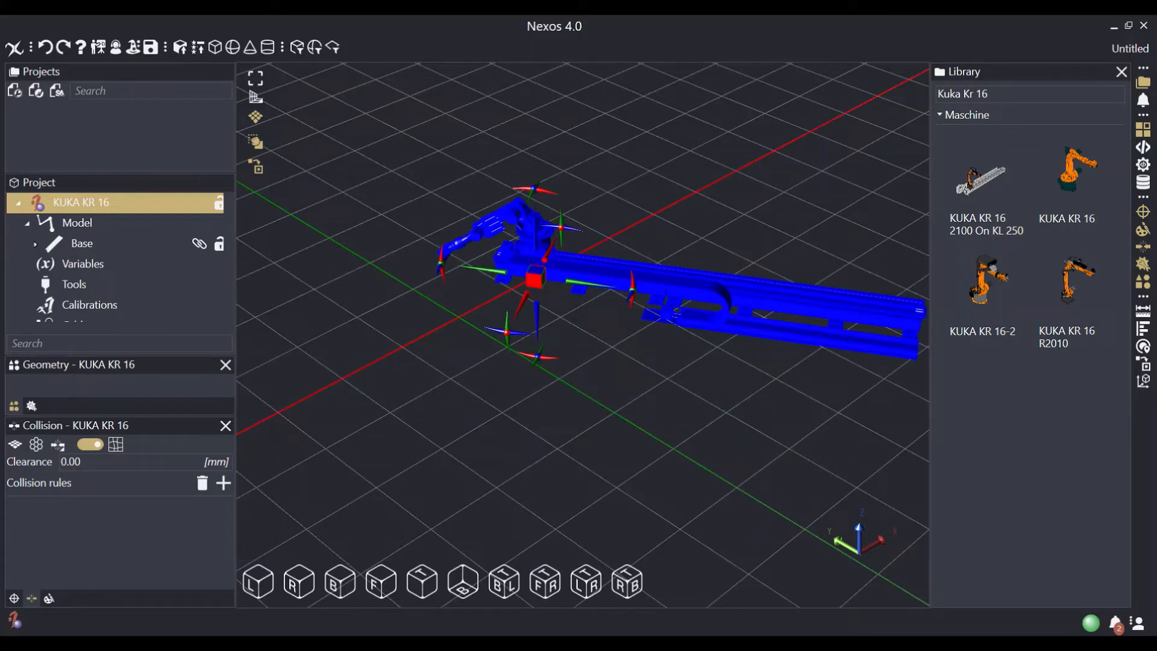
- Set the KUKA KR 16 machine's X position to 0 and its Rz rotation to 0
left_click(13, 598)
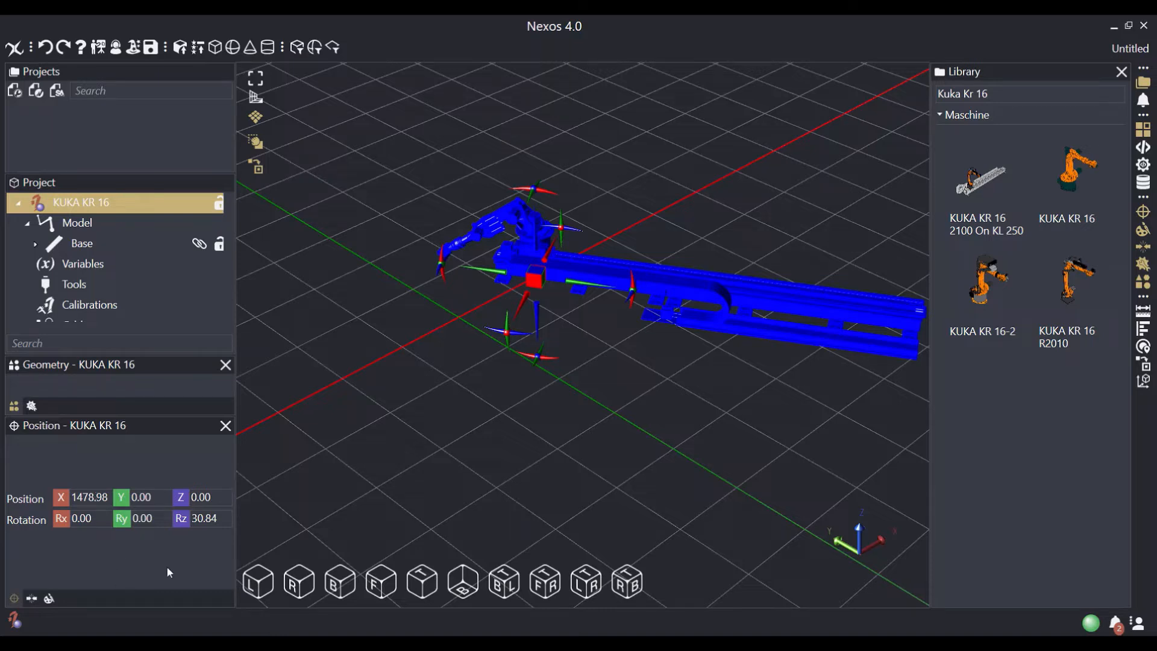
left_click(98, 497)
type("0")
left_click(204, 517)
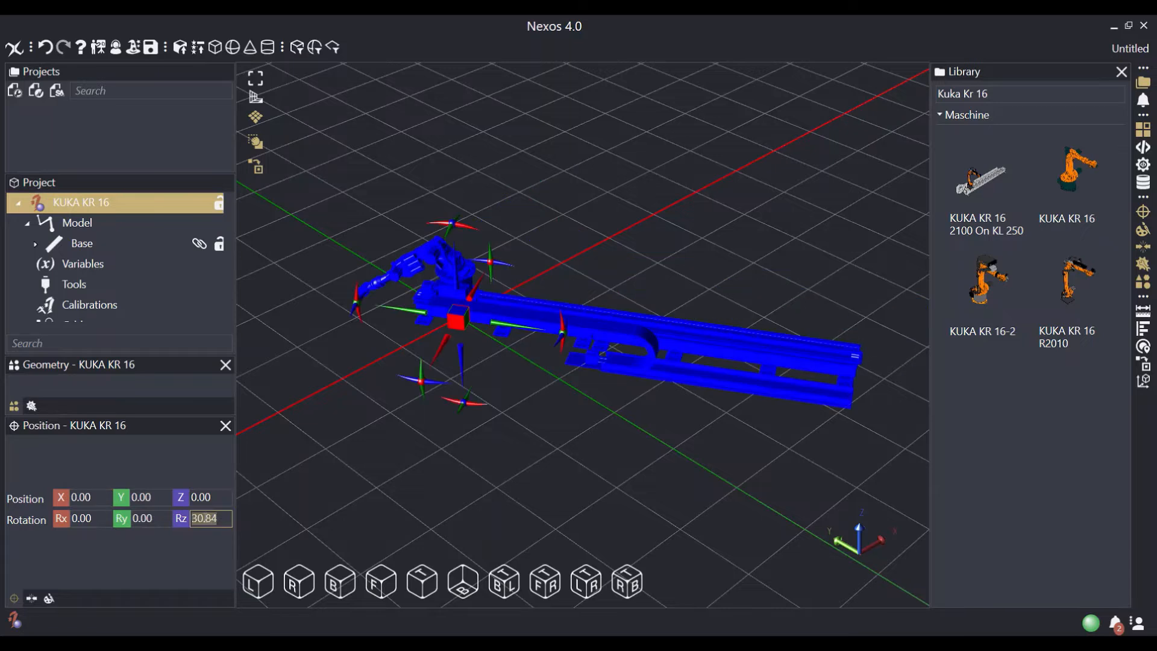
type("0")
key("Return")
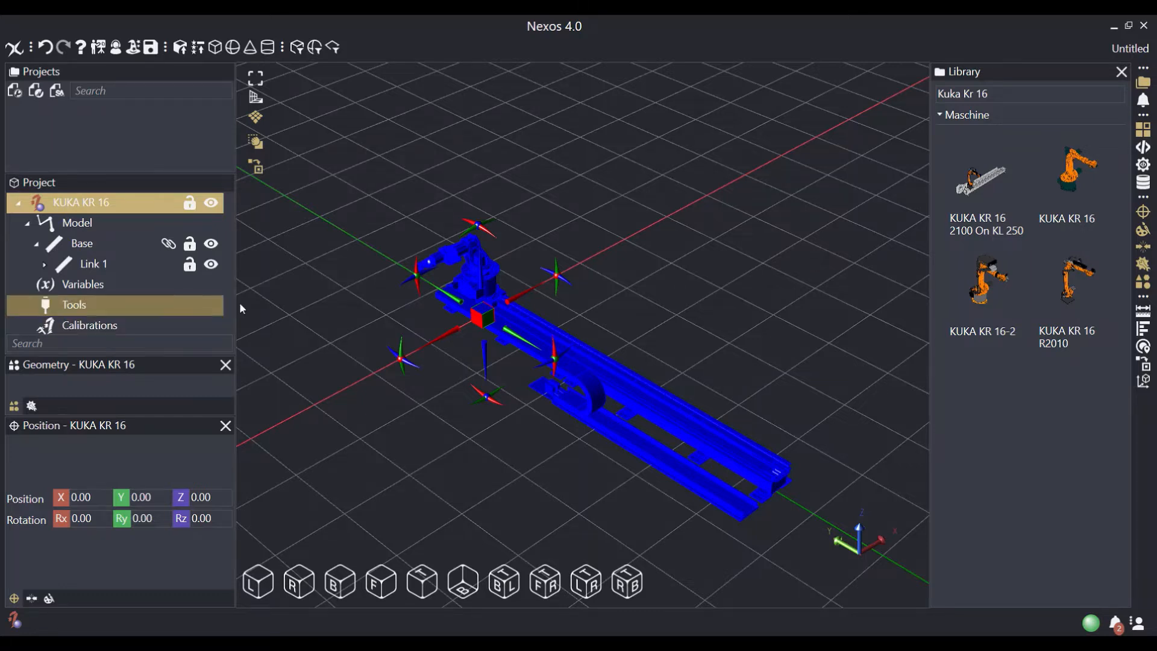
- Select the robot's first rotary link on the rail and turn it slightly about its vertical axis
left_click(136, 264)
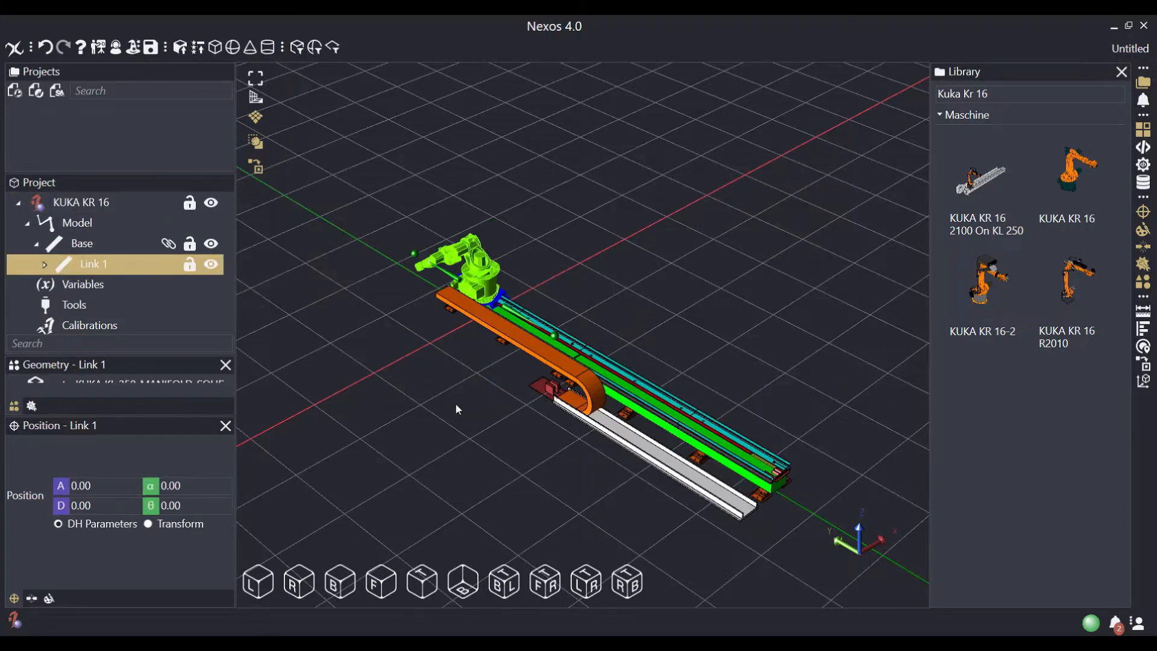
left_click(489, 277)
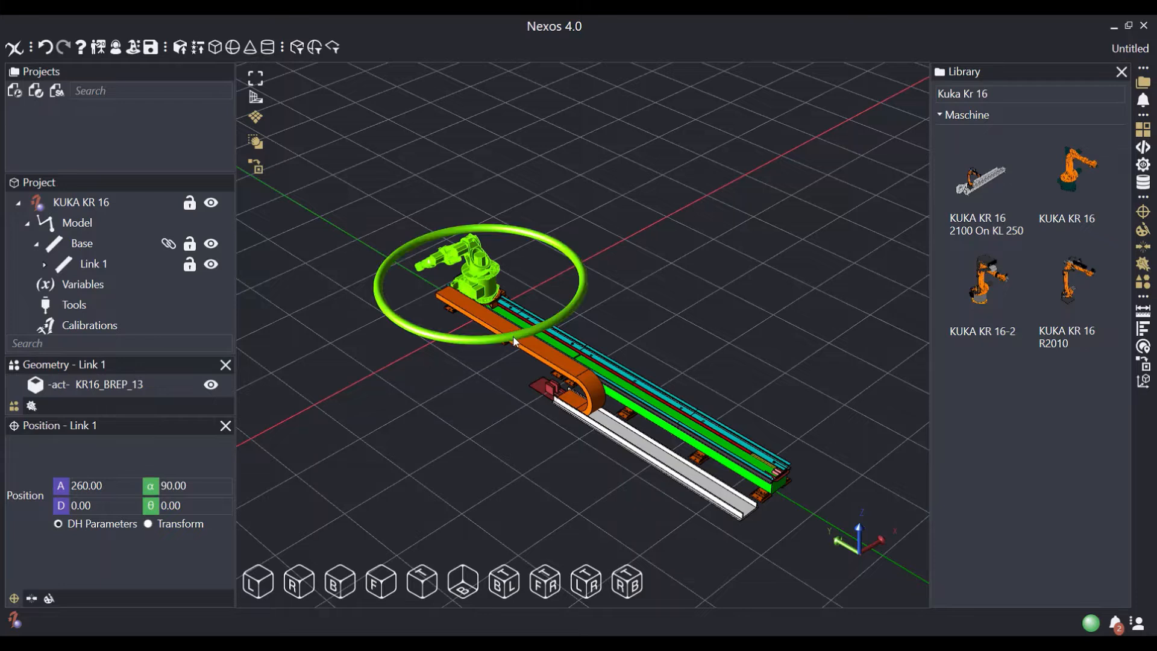
left_click_drag(514, 342, 509, 311)
left_click(498, 300)
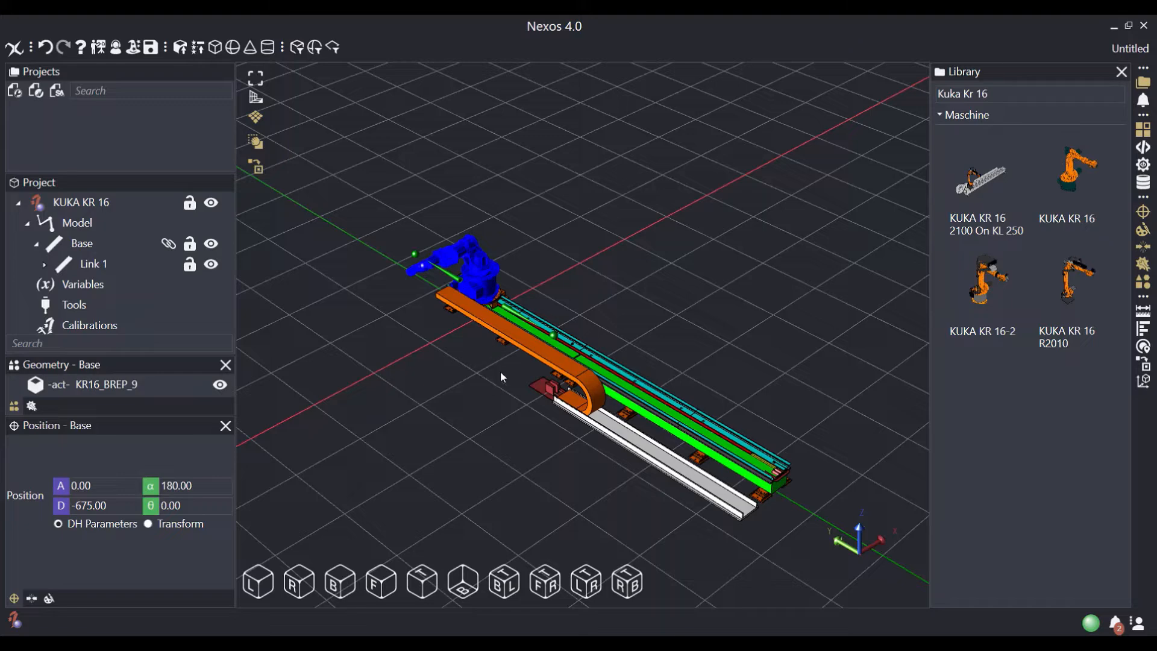
- Send the KUKA KR 16 to its home pose and select the whole combined machine
right_click(480, 279)
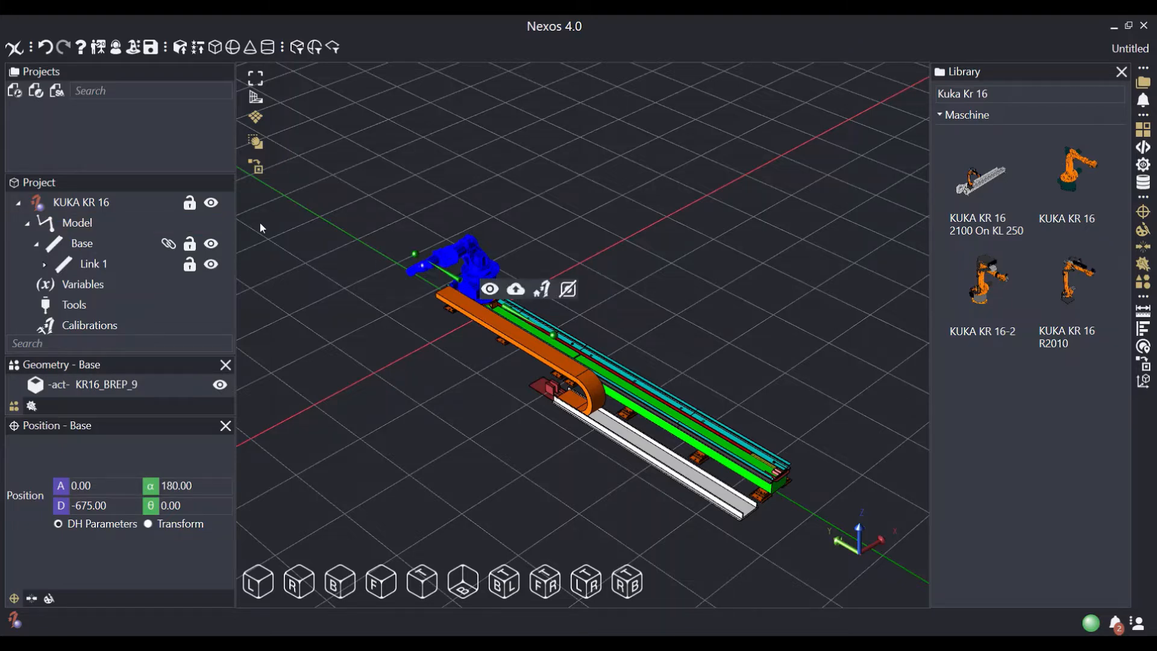
right_click(70, 203)
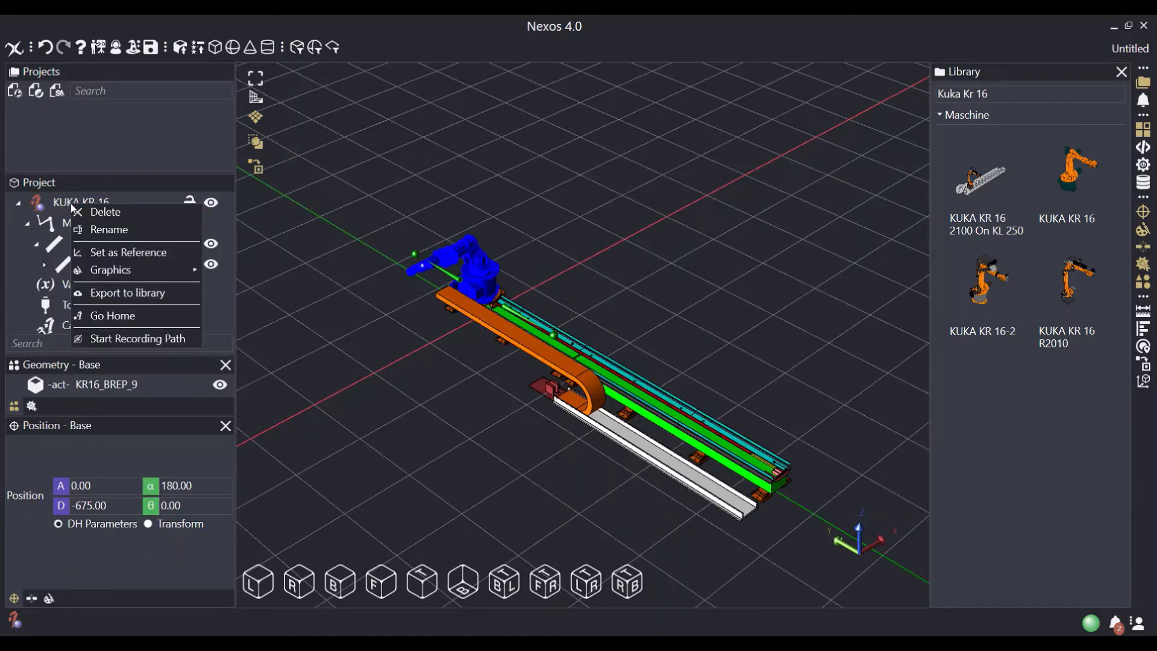
left_click(137, 316)
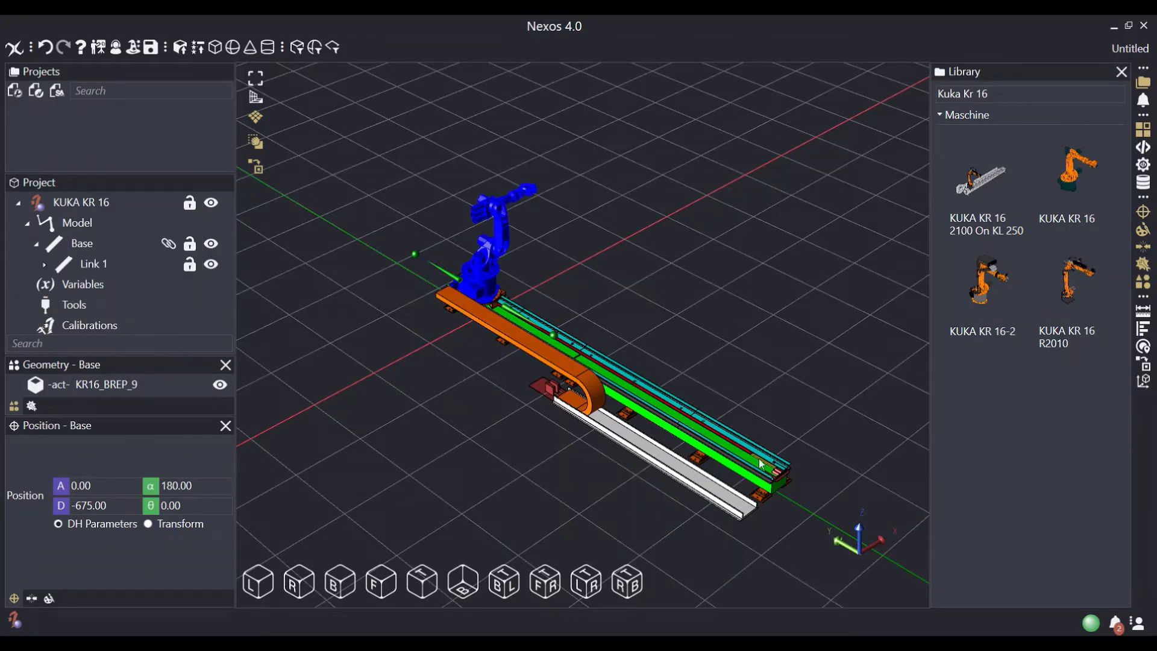
left_click(583, 359)
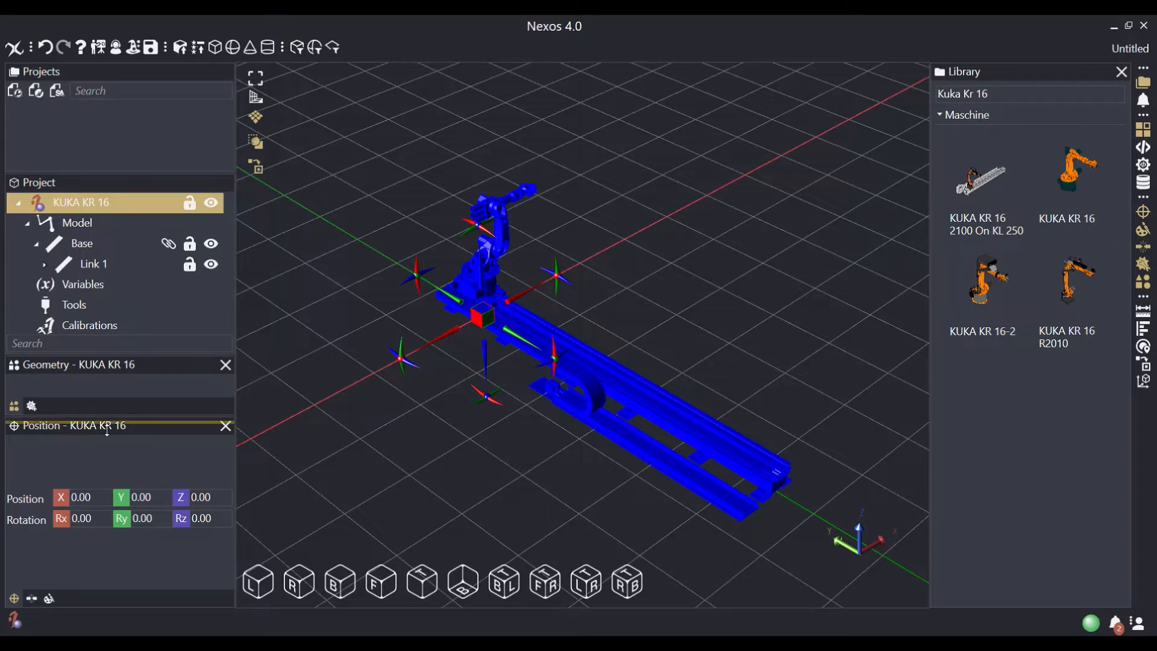
- Try 0 as the home value of the KUKA KR 16's joint θ2, send the robot home, and set the value back to -90
left_click(34, 515)
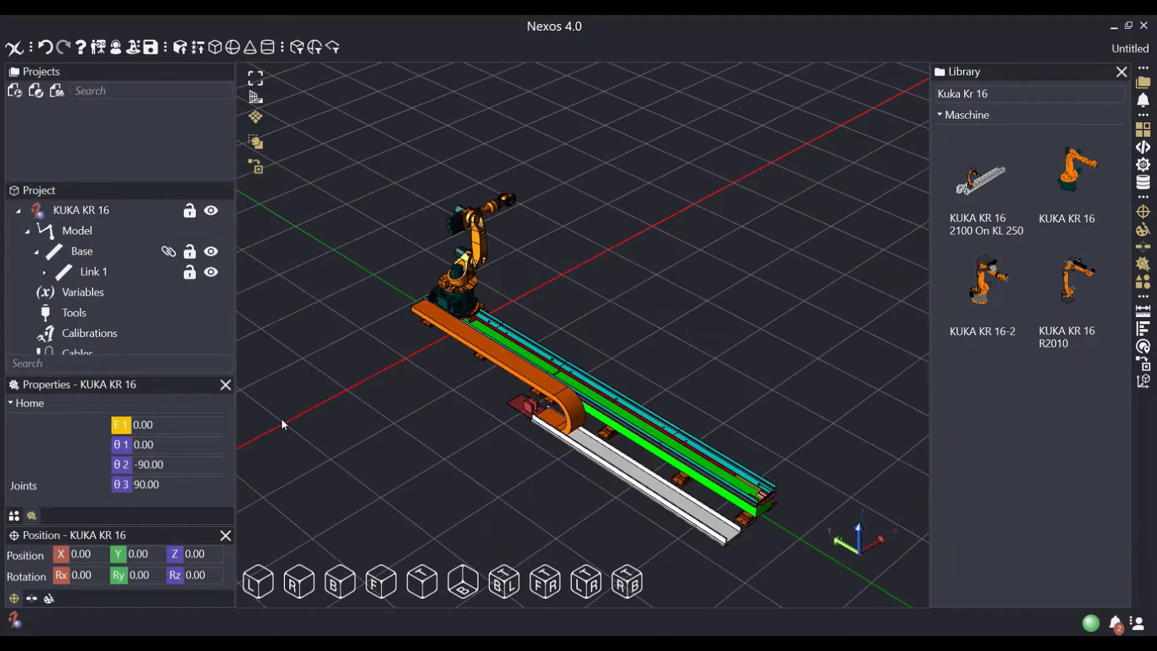
left_click(192, 461)
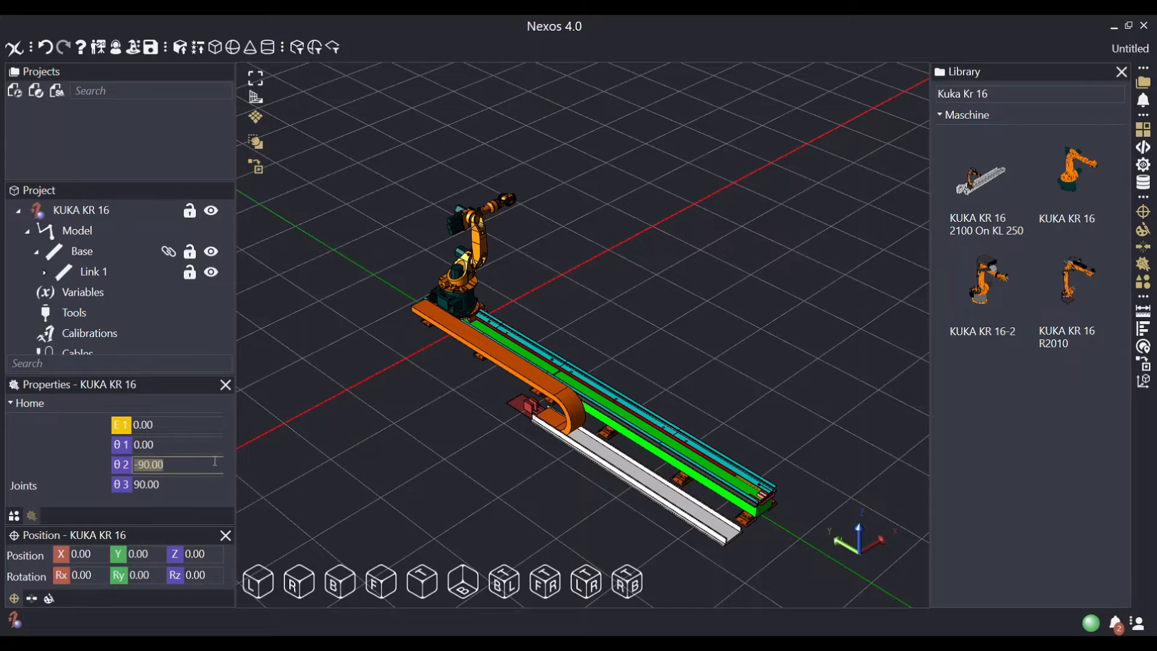
type("0")
key("Return")
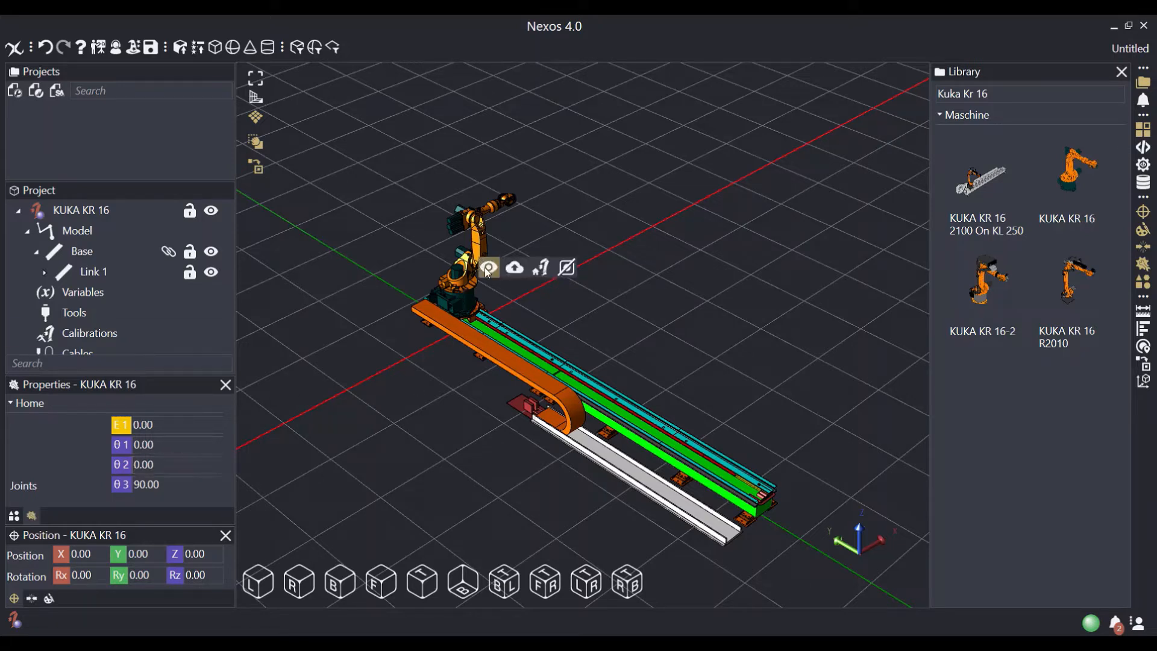
left_click(177, 464)
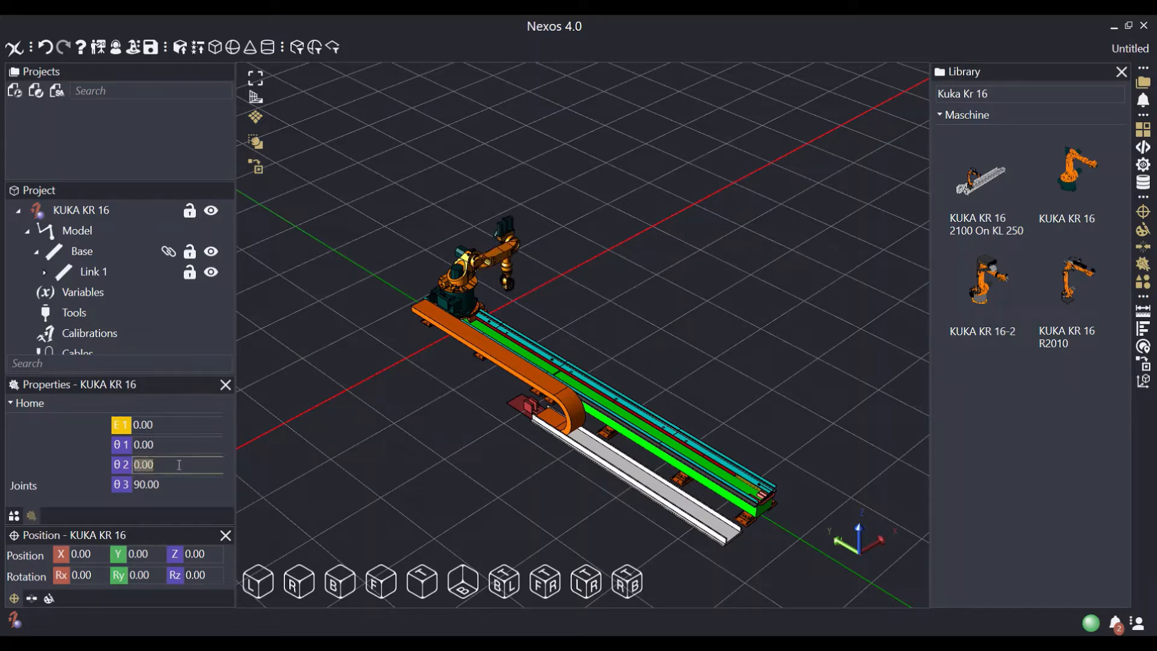
type("-90")
key("Return")
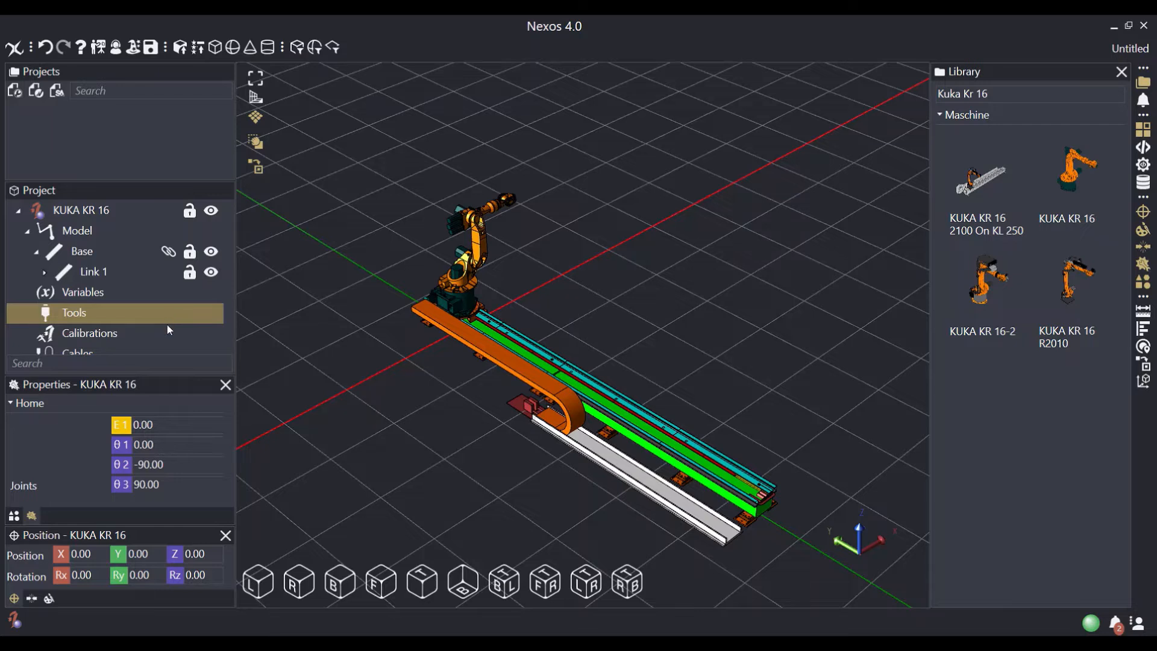
- Search the library for "as1" and mount the Leica AS1 tool on the KUKA KR 16
left_click_drag(990, 94, 864, 100)
key("BackSpace")
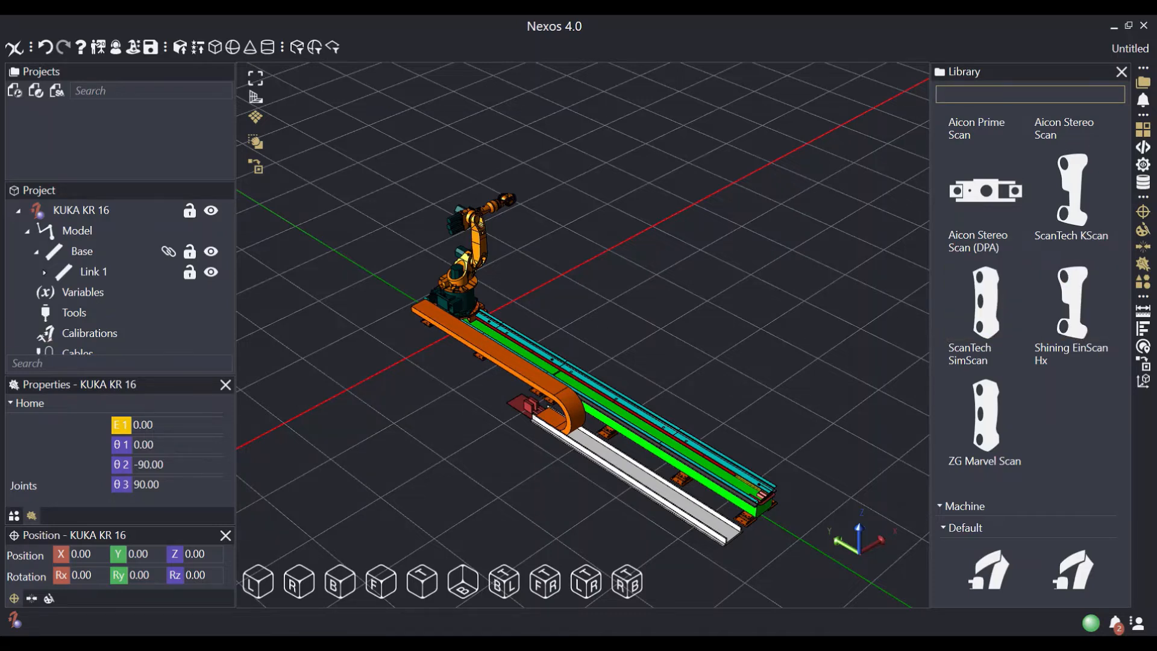
scroll(1030, 337, "down", 1)
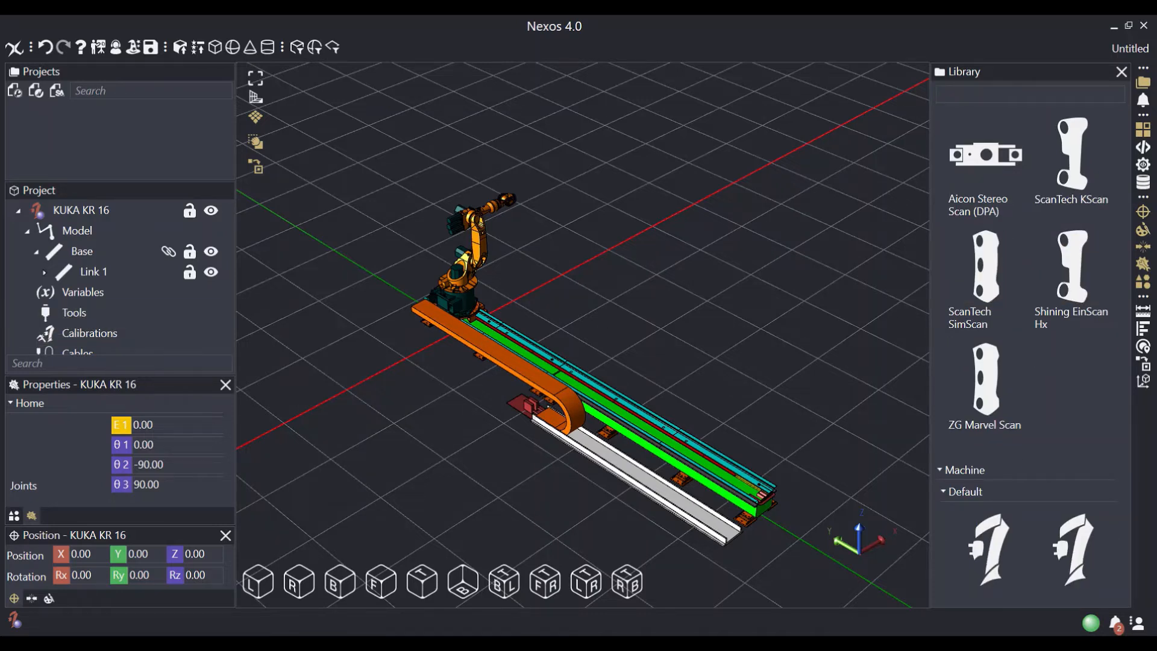
left_click(979, 94)
type("a")
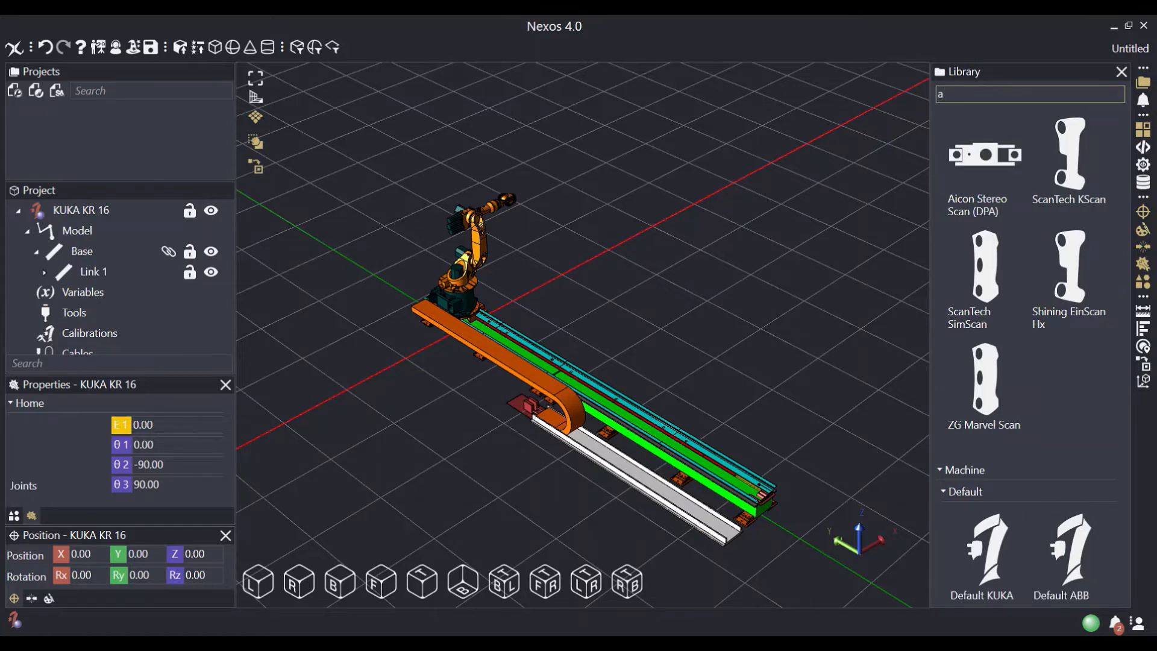
type("s1")
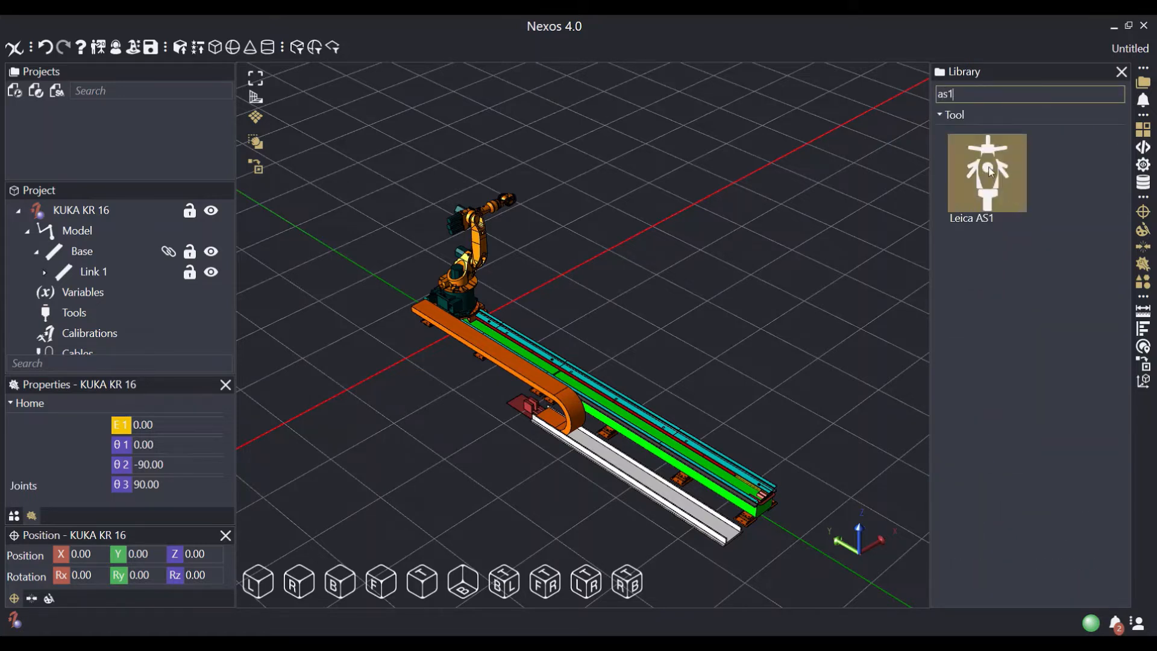
left_click_drag(990, 171, 615, 280)
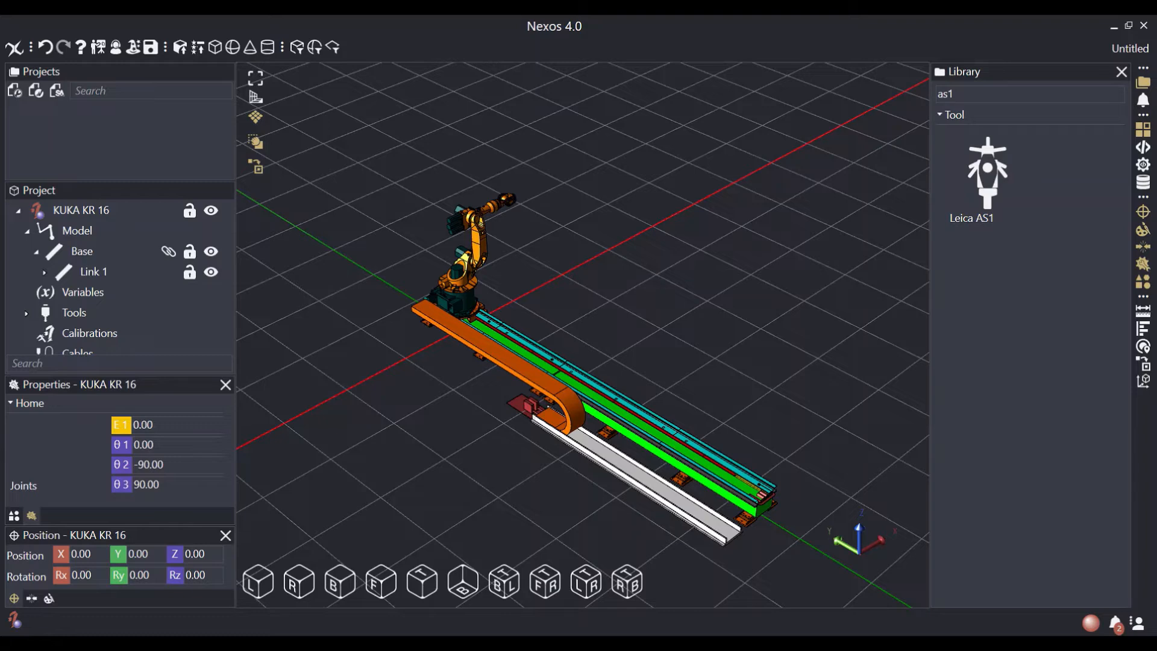
- Search the library for "at9" and place the Leica AT9X0 sensor in the scene
left_click(545, 584)
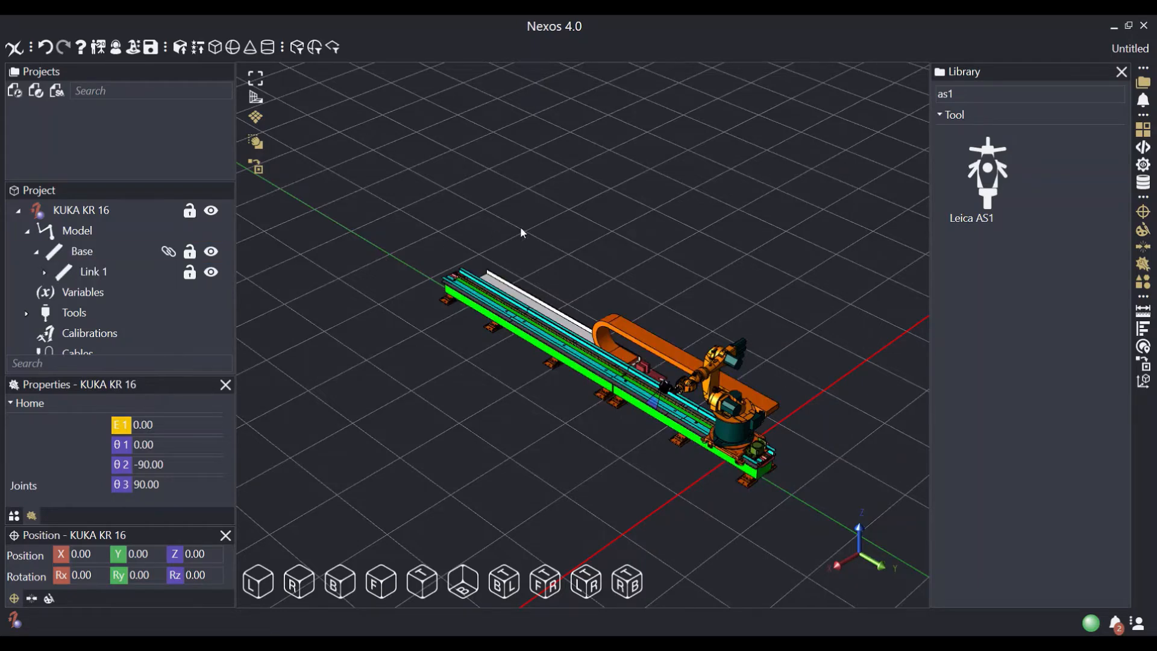
double_click(989, 95)
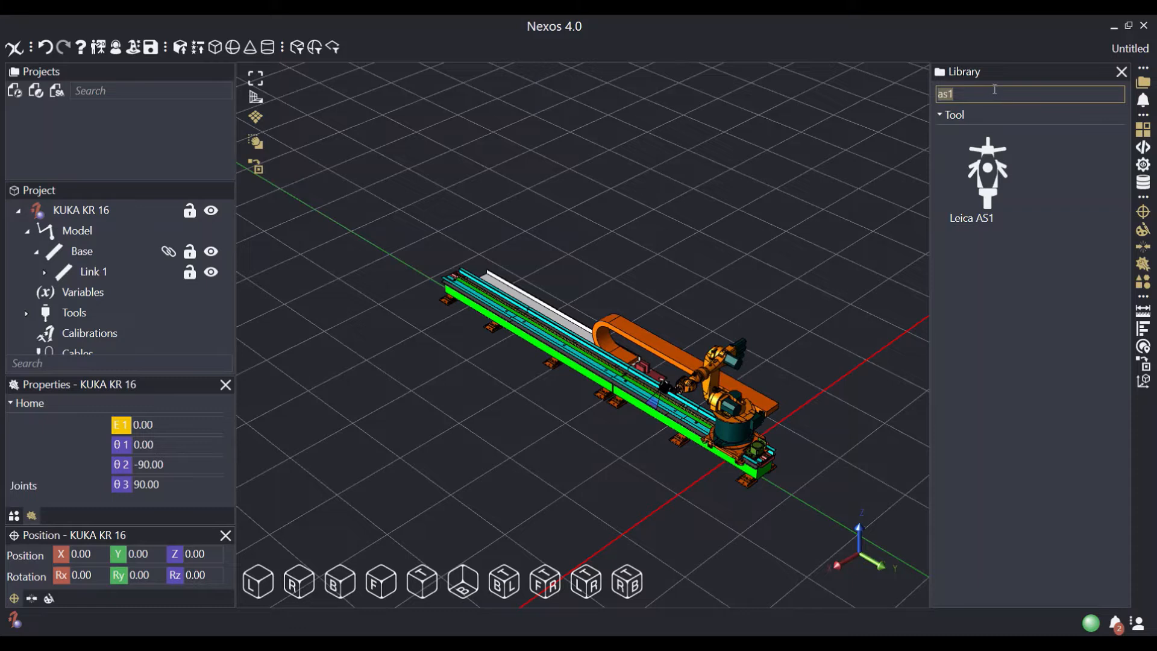
type("at9")
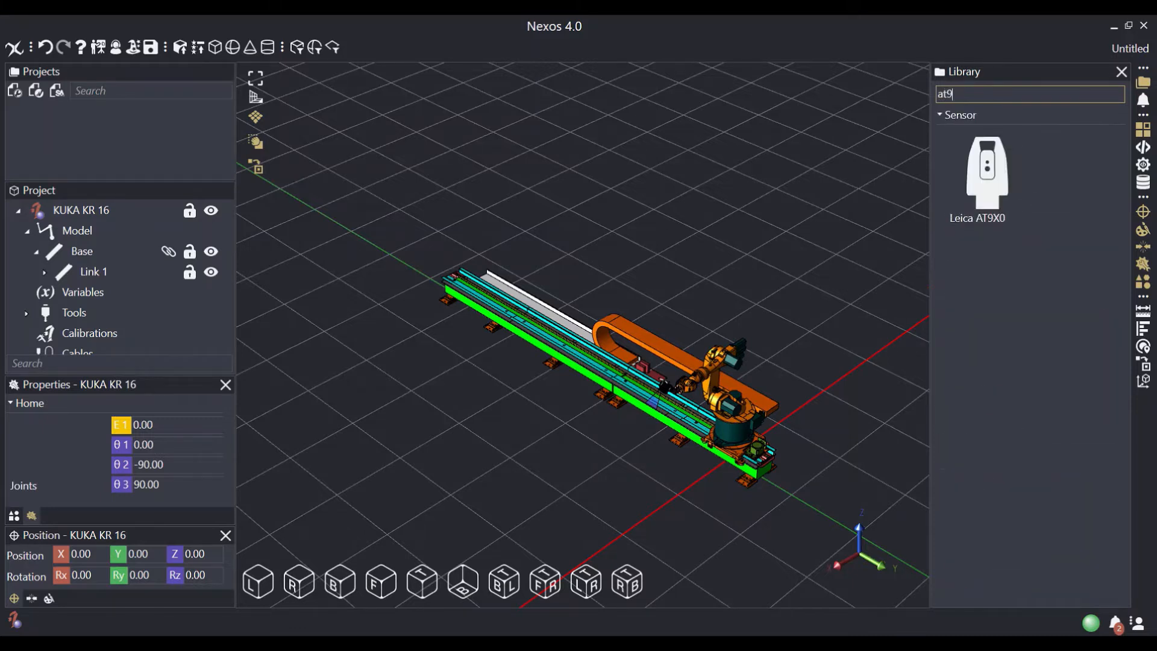
left_click_drag(993, 177, 516, 357)
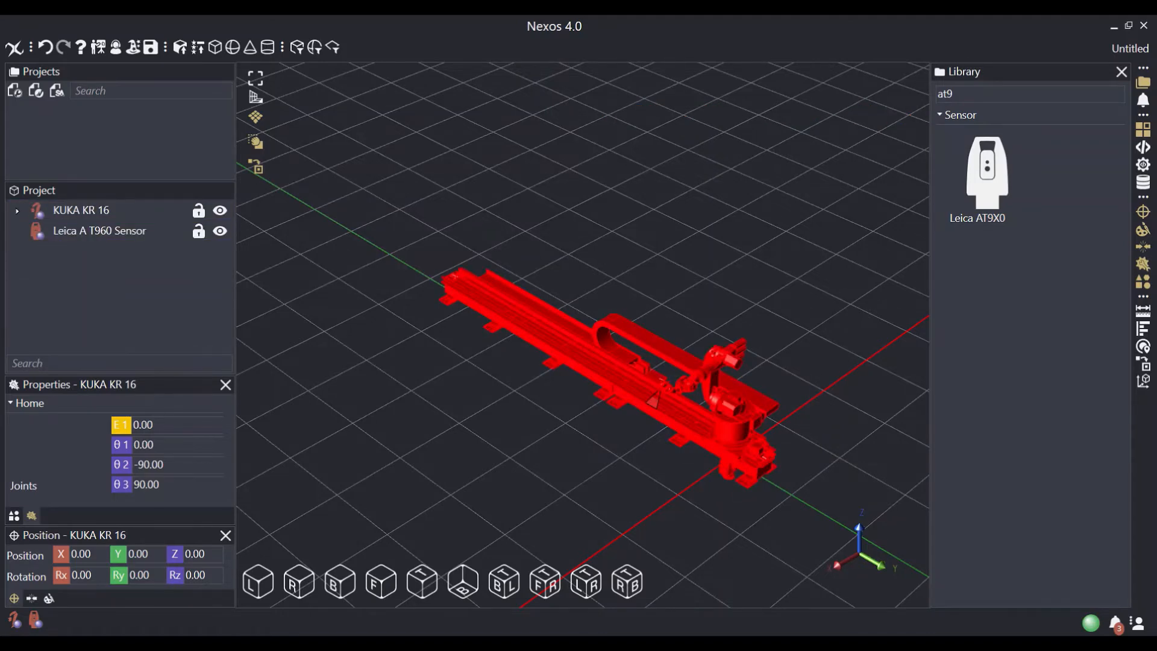
- Set the Leica tracker's Rz rotation to 90 and its Z position to 1500
left_click(103, 232)
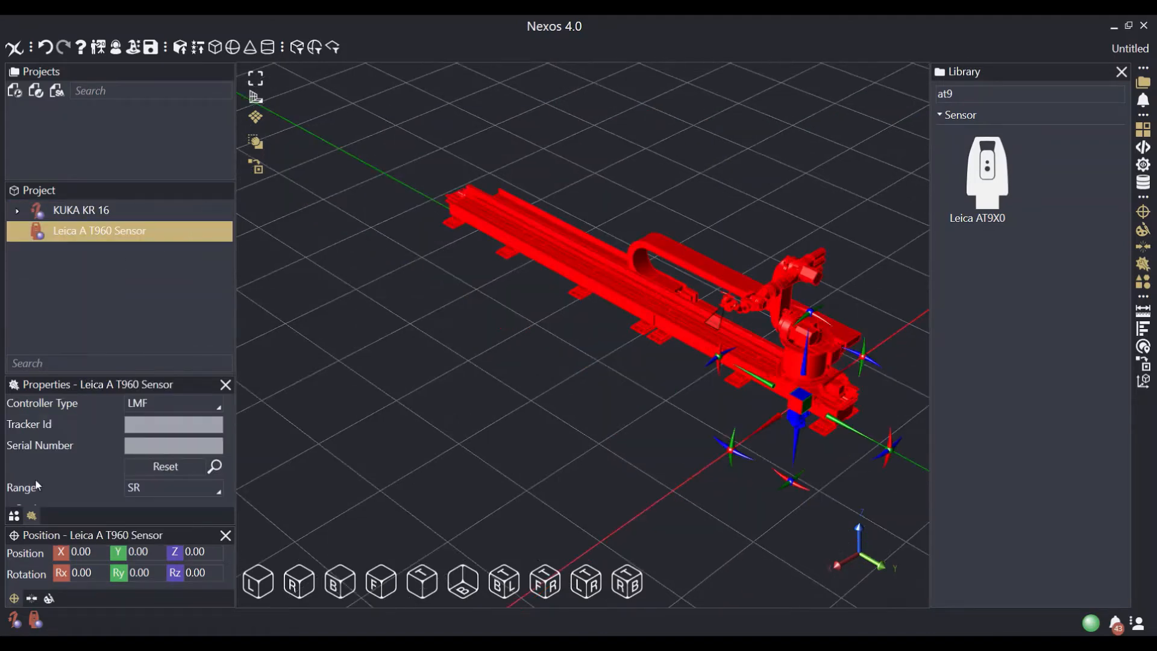
left_click(202, 572)
type("90")
left_click(209, 553)
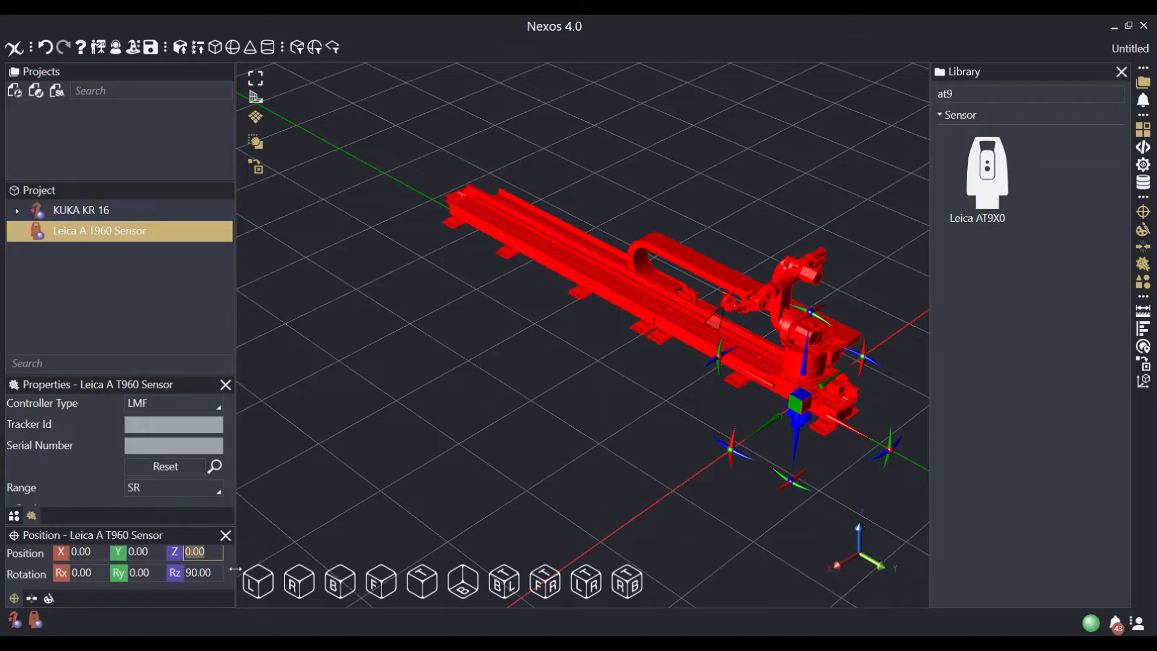
type("1500")
key("Return")
- Set the Leica tracker's Y position to -3000 and its X position to 4000
left_click(149, 553)
type("-3000")
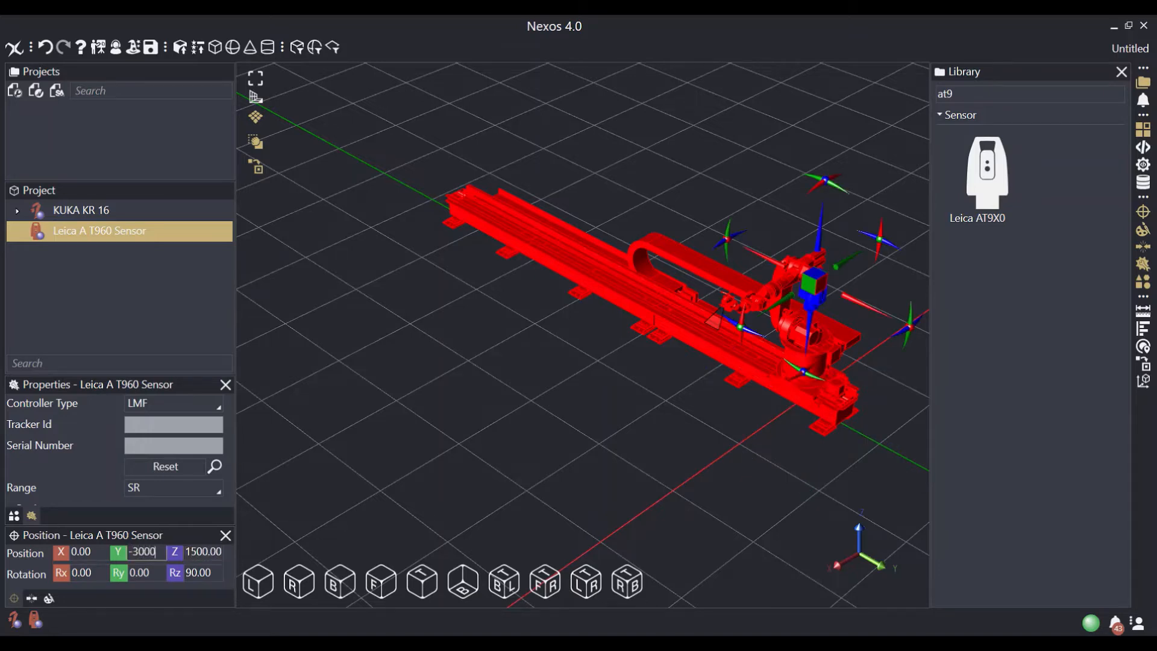
key("Return")
left_click(89, 552)
type("40")
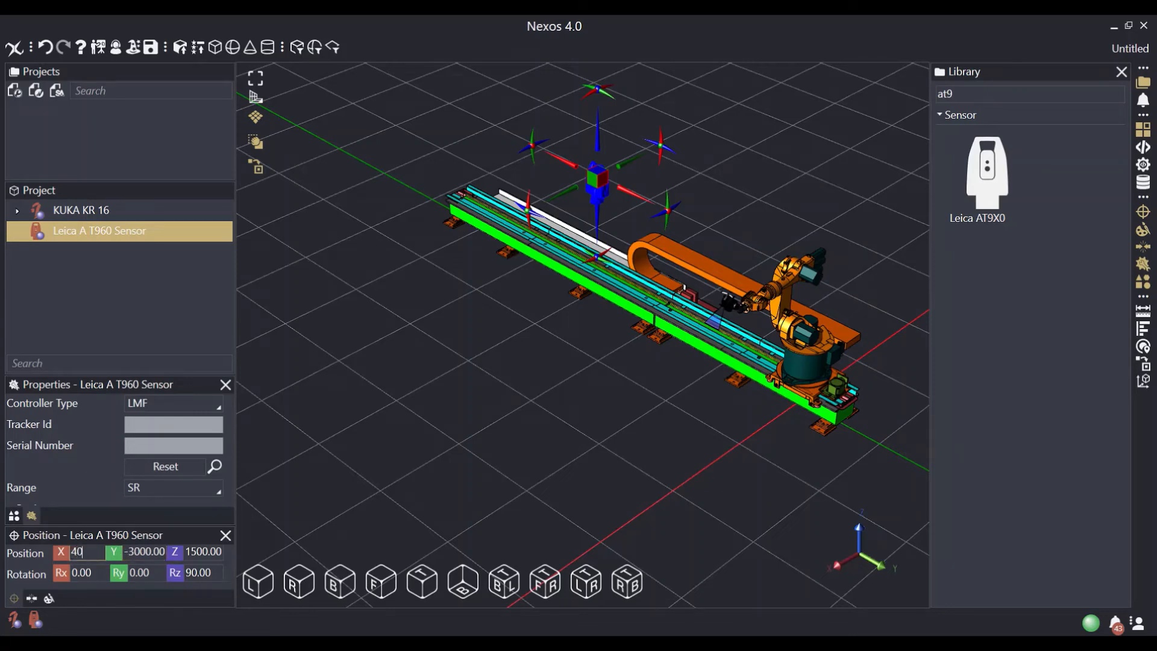
key("Return")
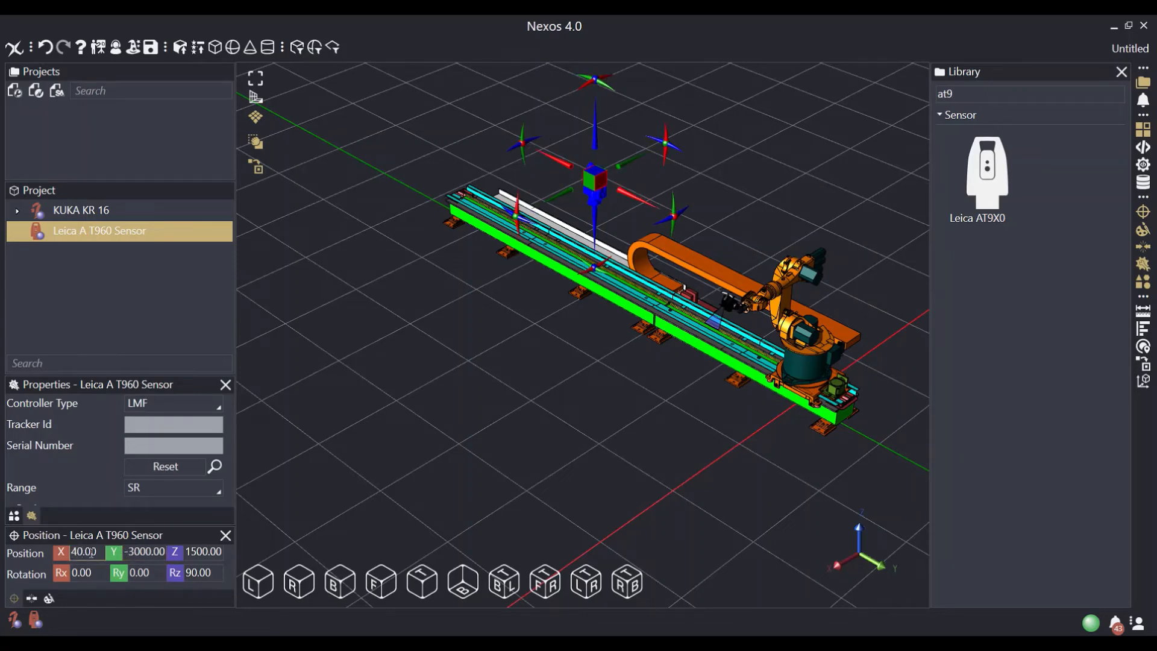
type("00")
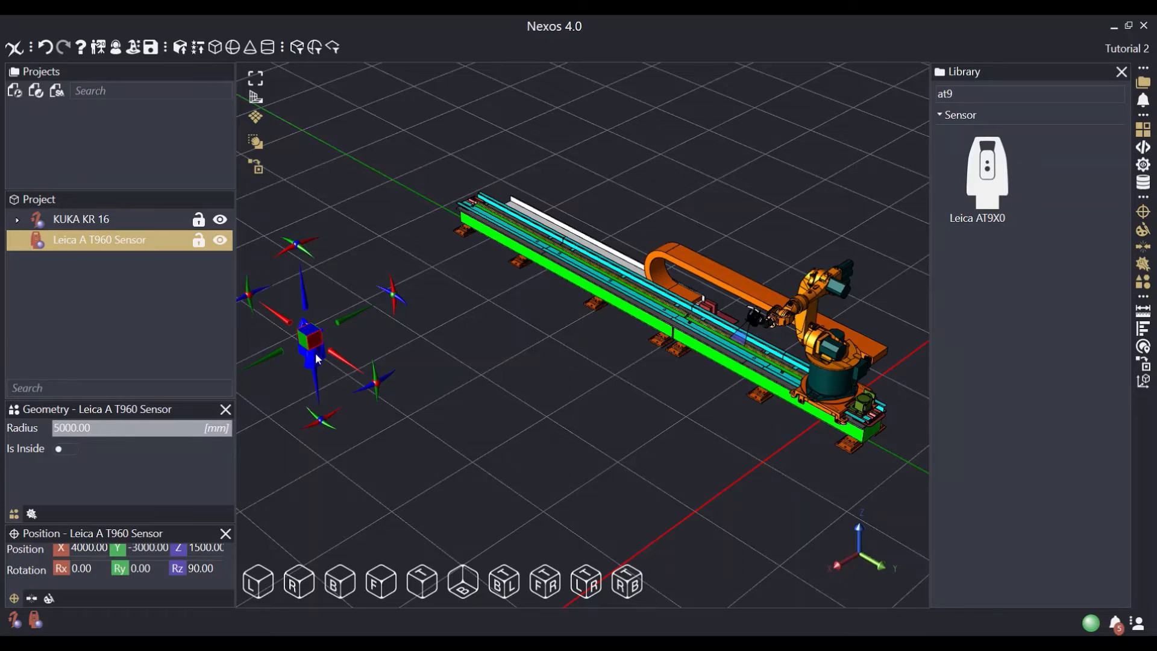
- Aim the Leica tracker's beam at the AS1 scanner on the robot
mouse_move(315, 353)
left_click(385, 365)
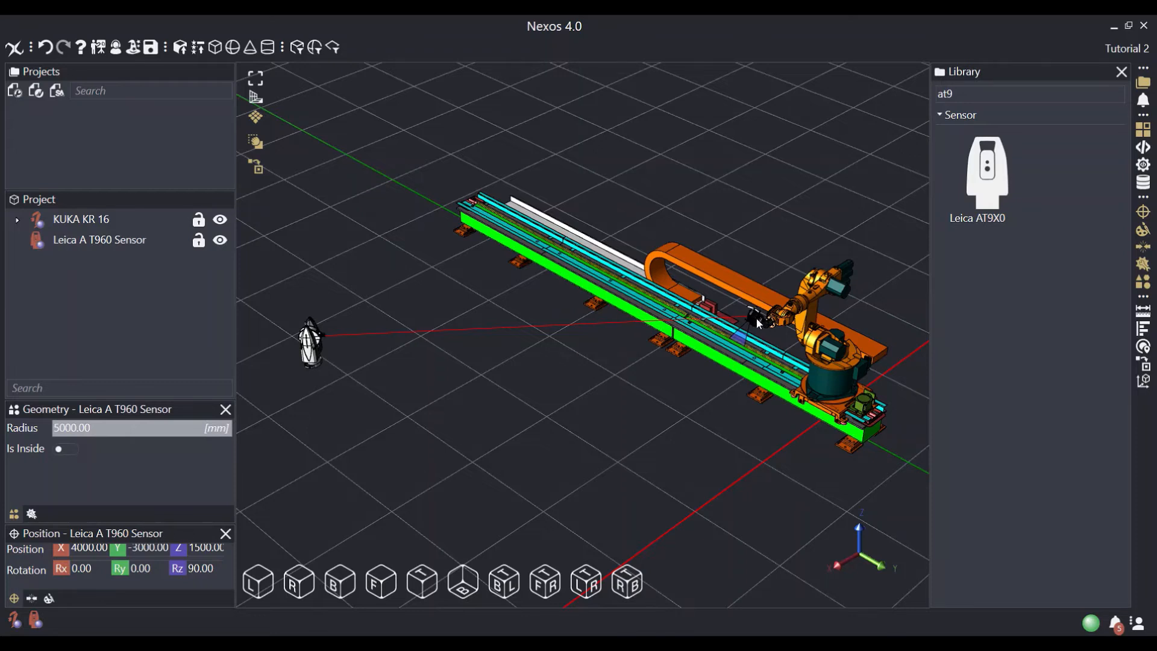
- Test the tracking by moving the AS1 scanner with the robot along the rail, and send the robot back to its home pose
left_click(754, 323)
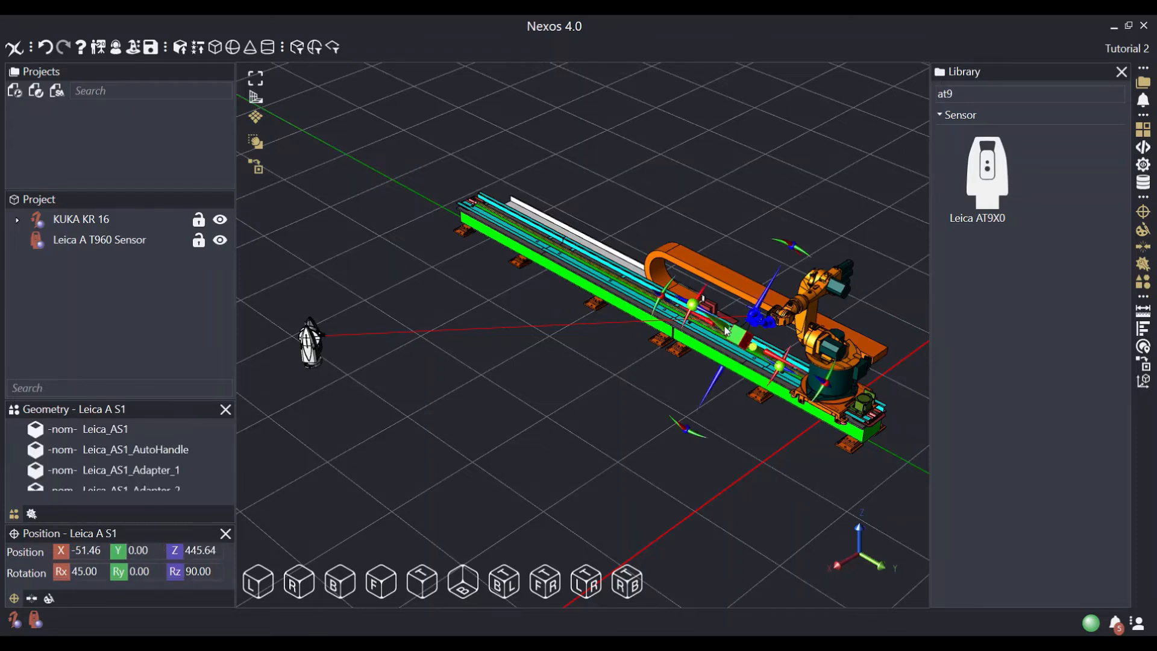
left_click_drag(704, 324, 594, 309)
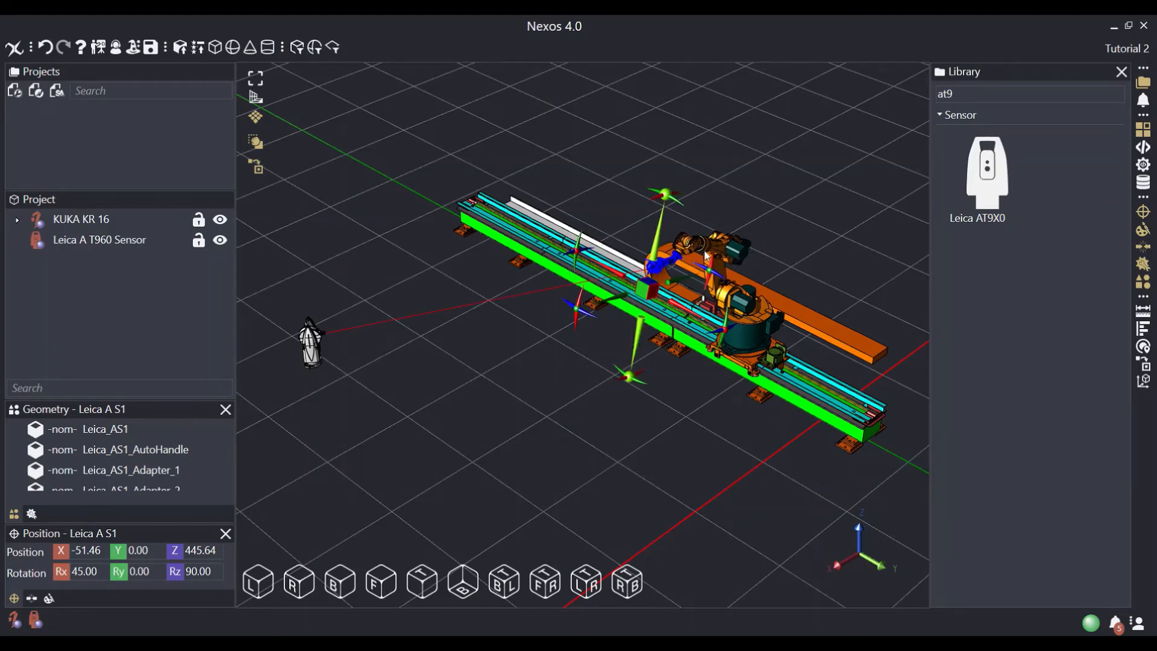
mouse_move(725, 249)
left_click(788, 257)
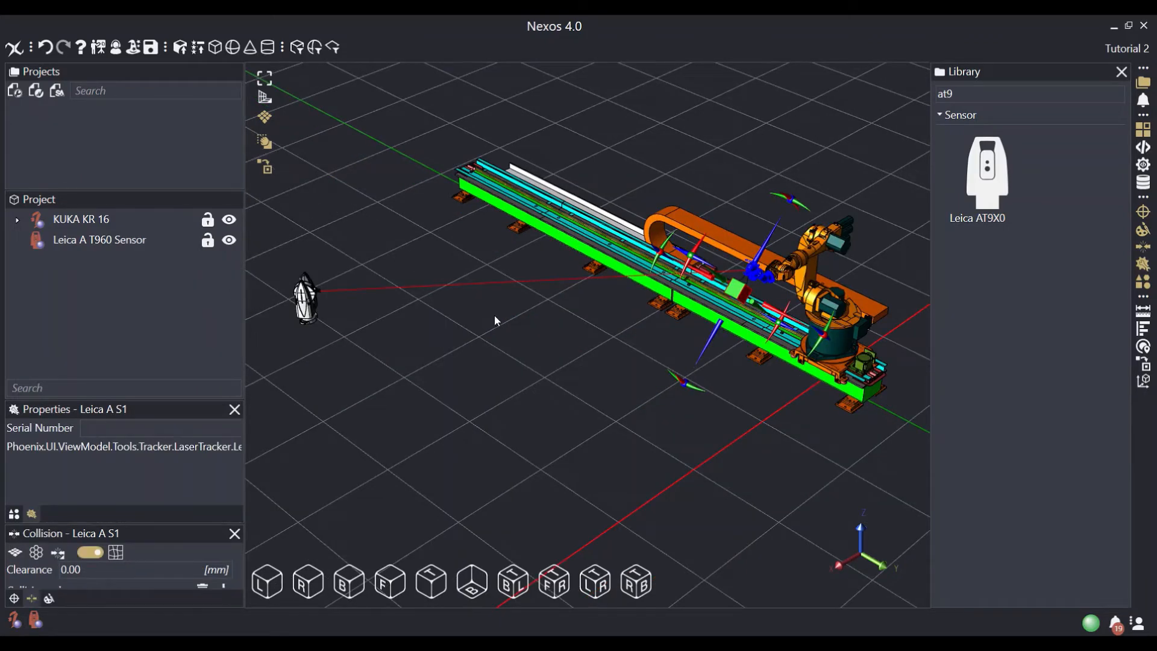
- Search the library for "fi" and place the first Fibrotor ER 17 Square turntable in the scene
left_click(981, 94)
type("fi")
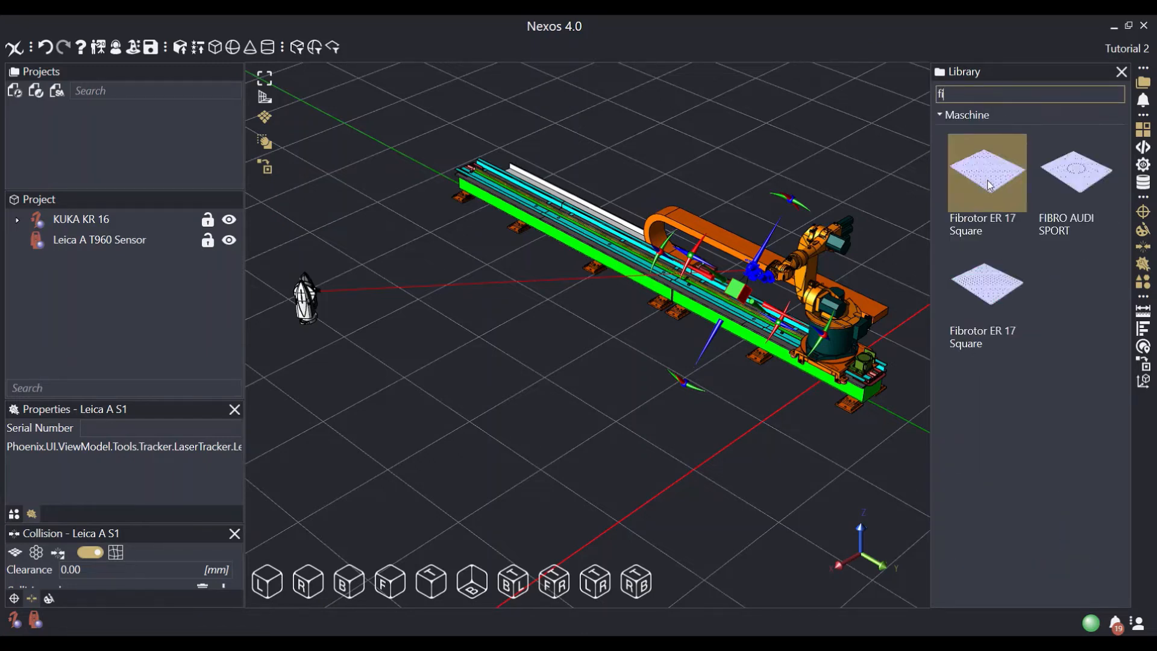
left_click_drag(987, 186, 566, 386)
left_click(589, 362)
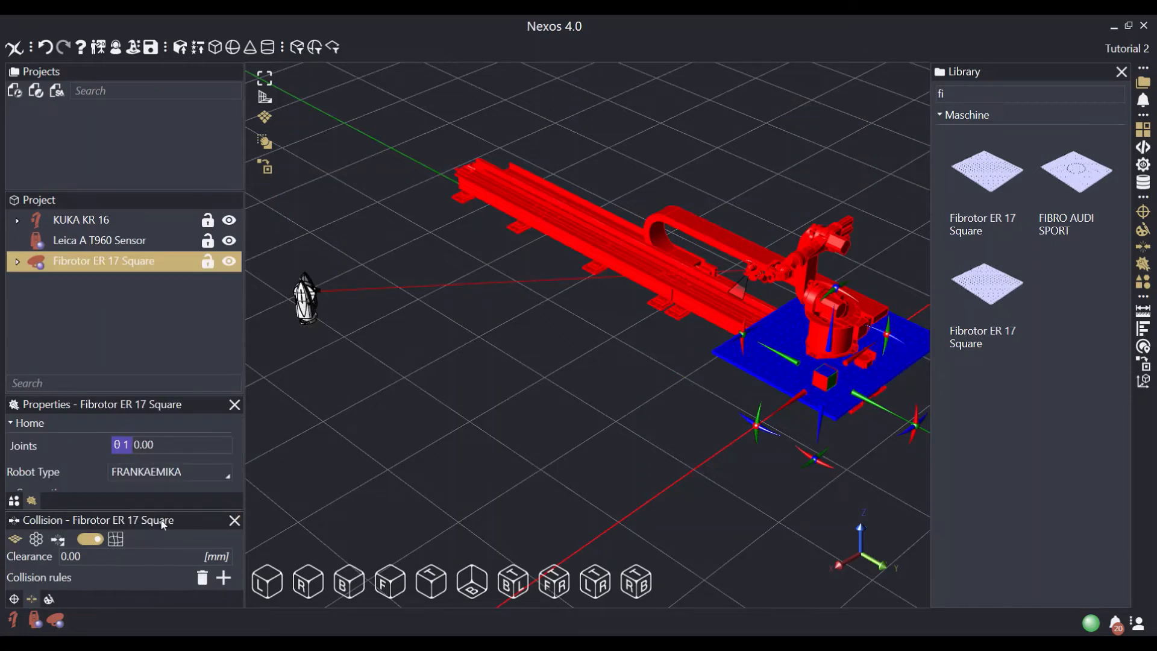
- Dock the turntable's collision and position settings below the library and show its position values
left_click_drag(162, 520, 1032, 403)
left_click_drag(1047, 526, 1043, 370)
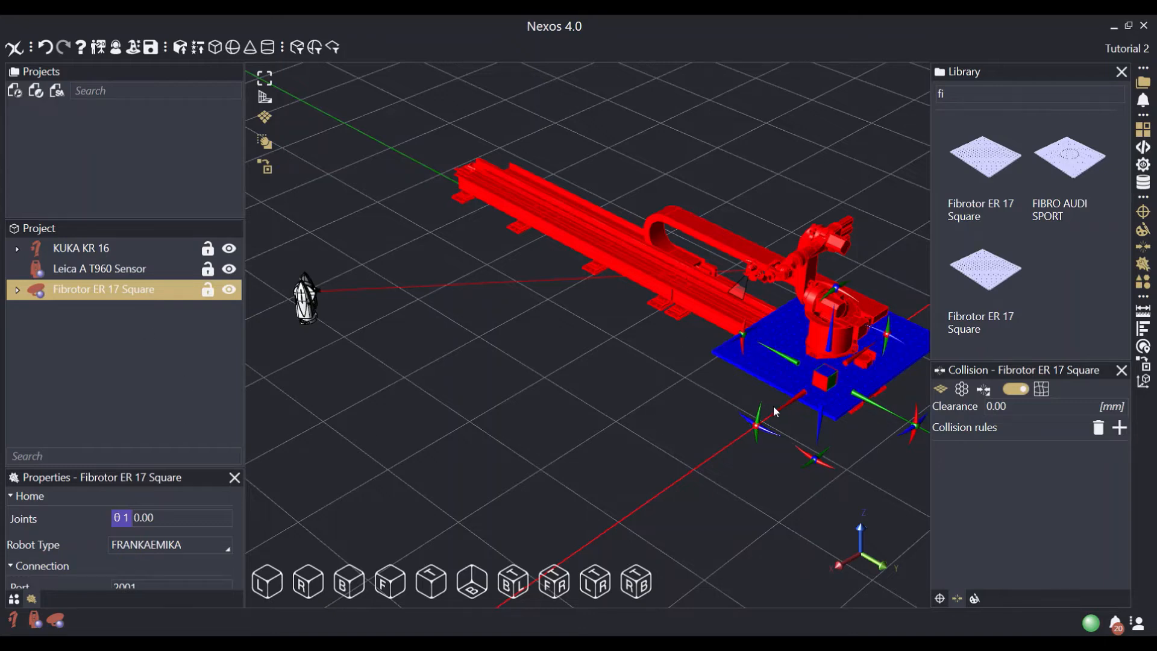
left_click(939, 599)
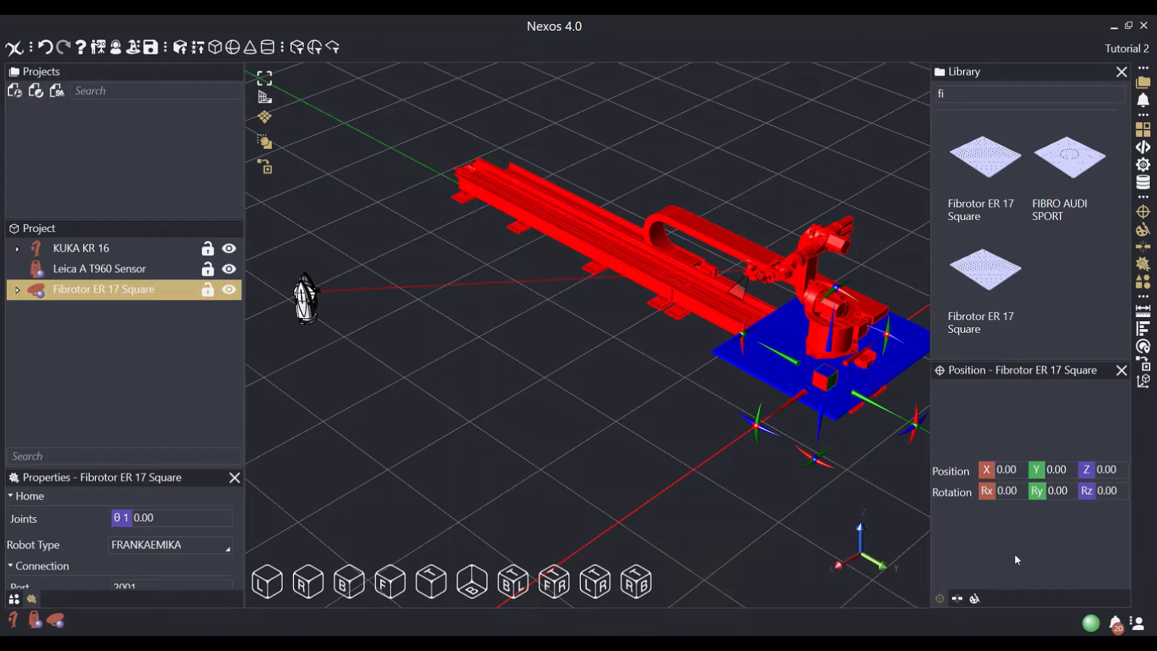
- Position the Fibrotor ER 17 Square beside the rail at X 1800 and Y -1500, with an Rz rotation of 90
left_click(1018, 473)
type("1800")
key("Return")
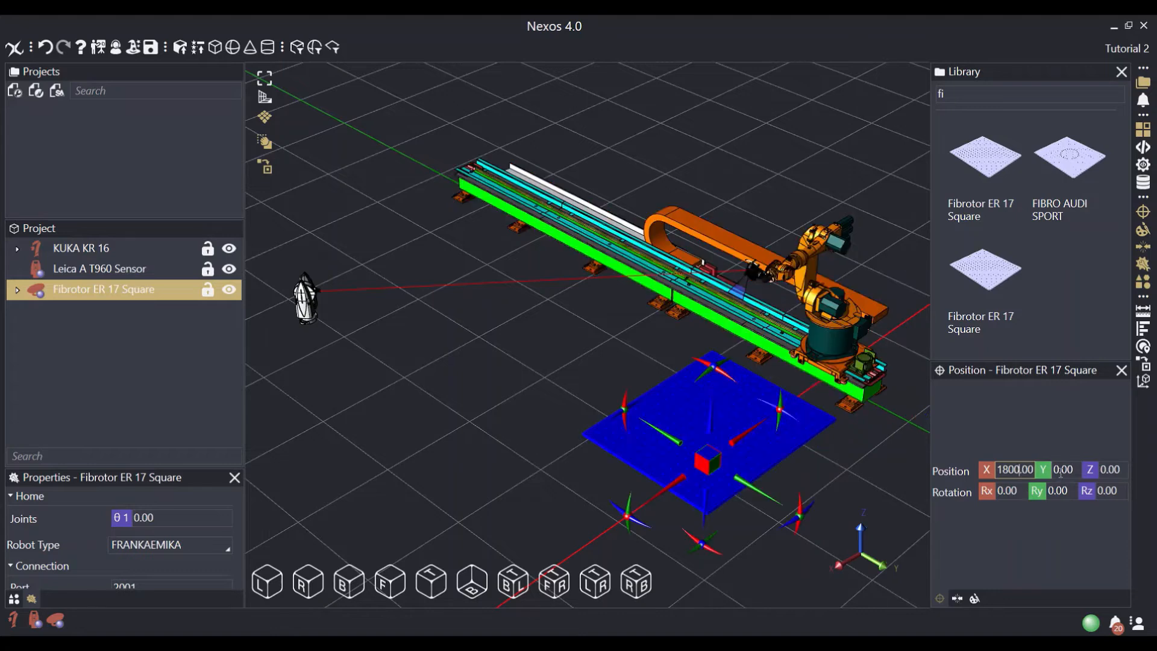
left_click(1065, 475)
type("1500-1500")
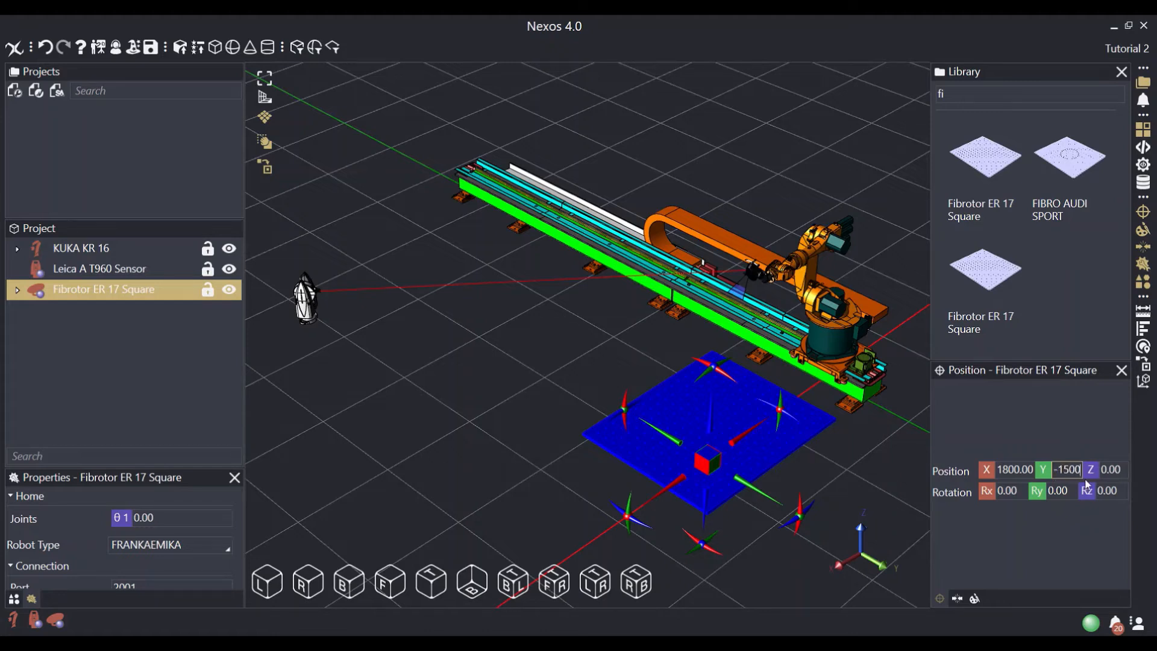
left_click(1113, 470)
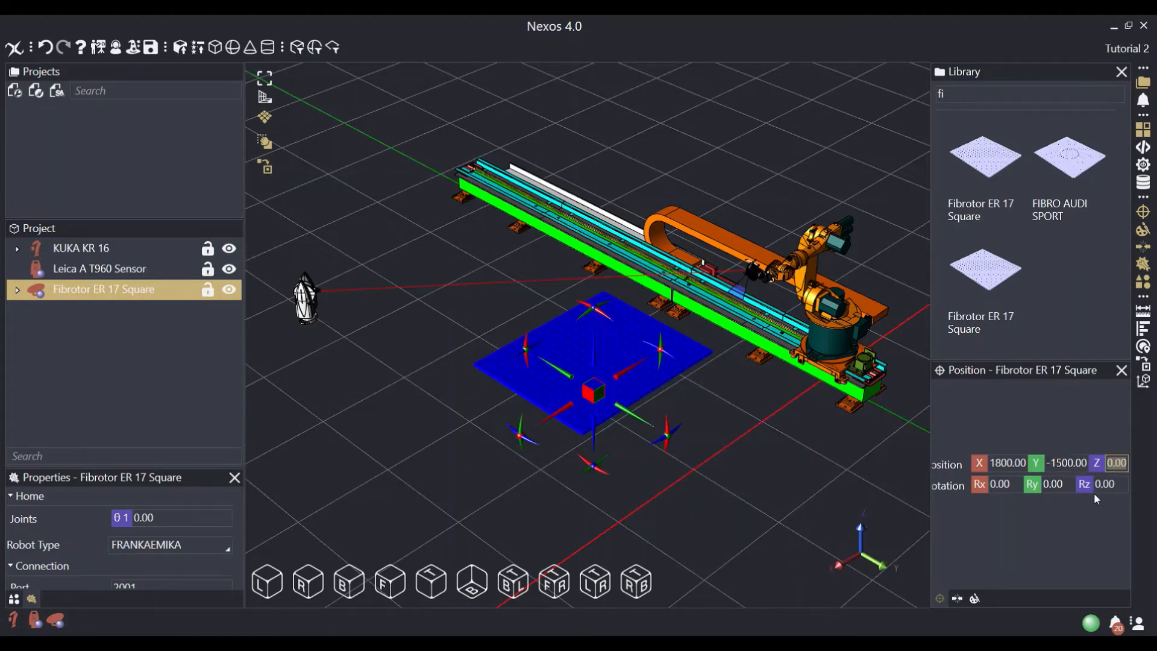
left_click(1111, 486)
type("90")
key("Return")
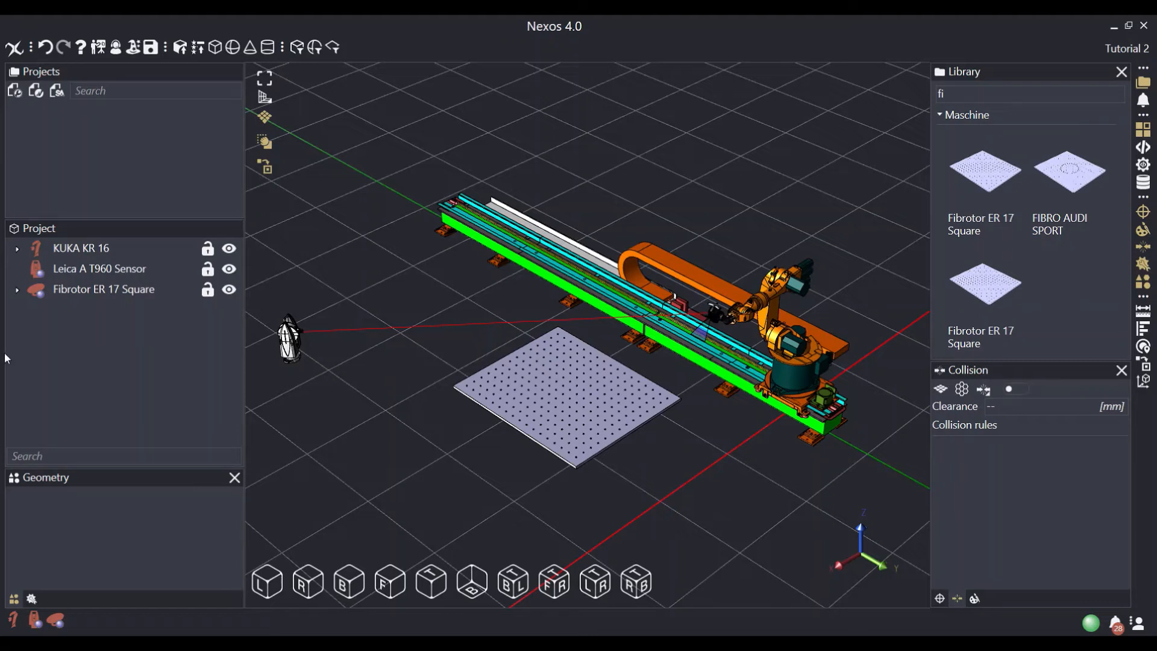
- Search the library for "plc", add the PLC Controller to the project, and expand its entry in the project tree
double_click(983, 93)
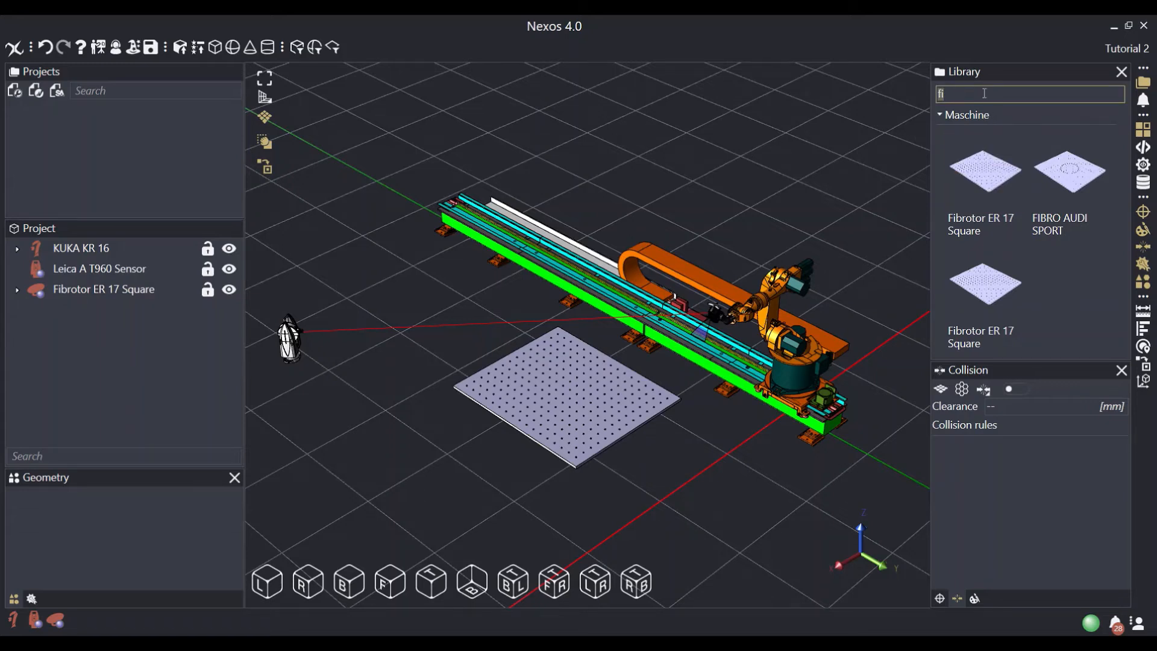
type("plc")
left_click_drag(986, 173, 539, 312)
left_click(80, 248)
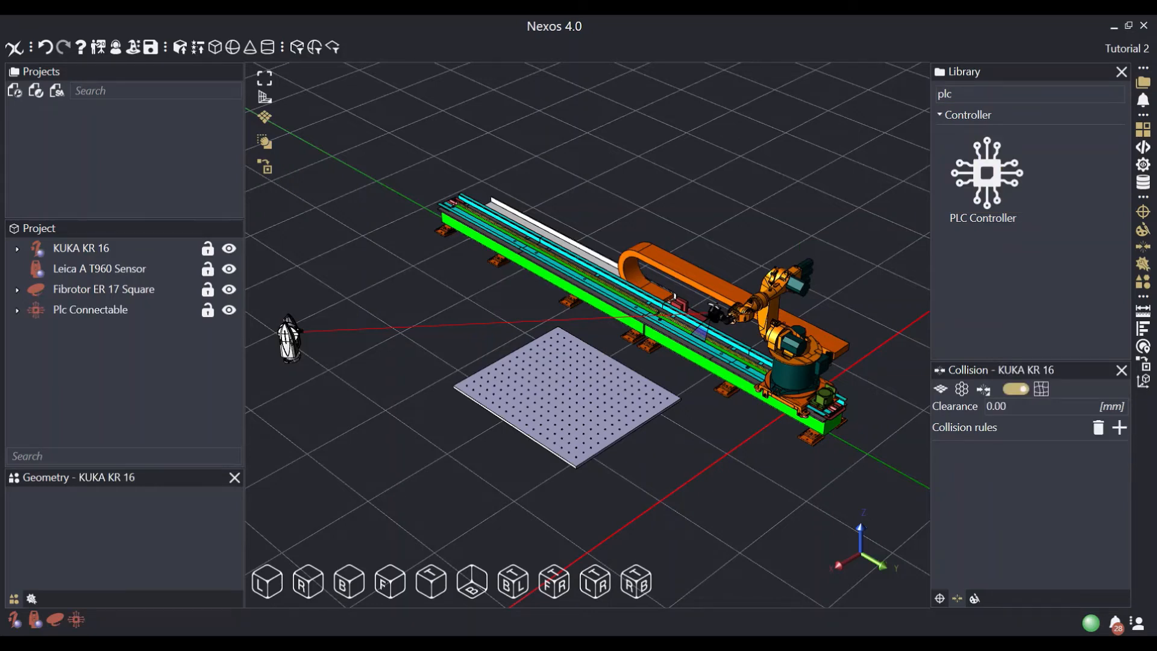
left_click(19, 312)
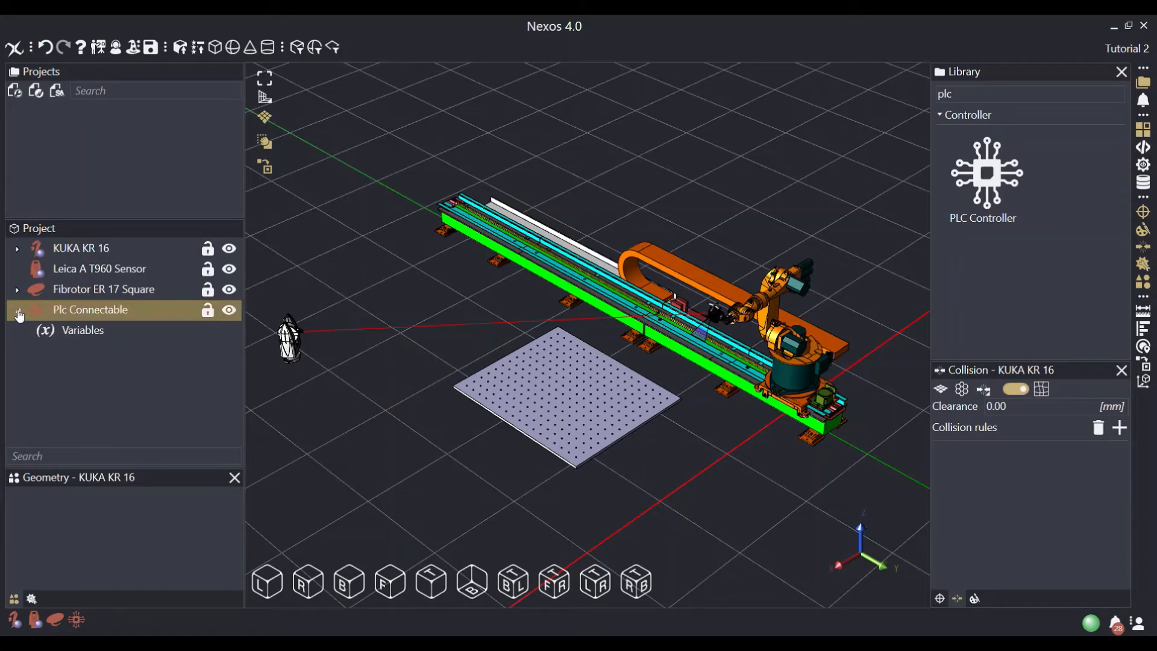
- Add a boolean variable to the variables of the Plc Connectable
right_click(73, 338)
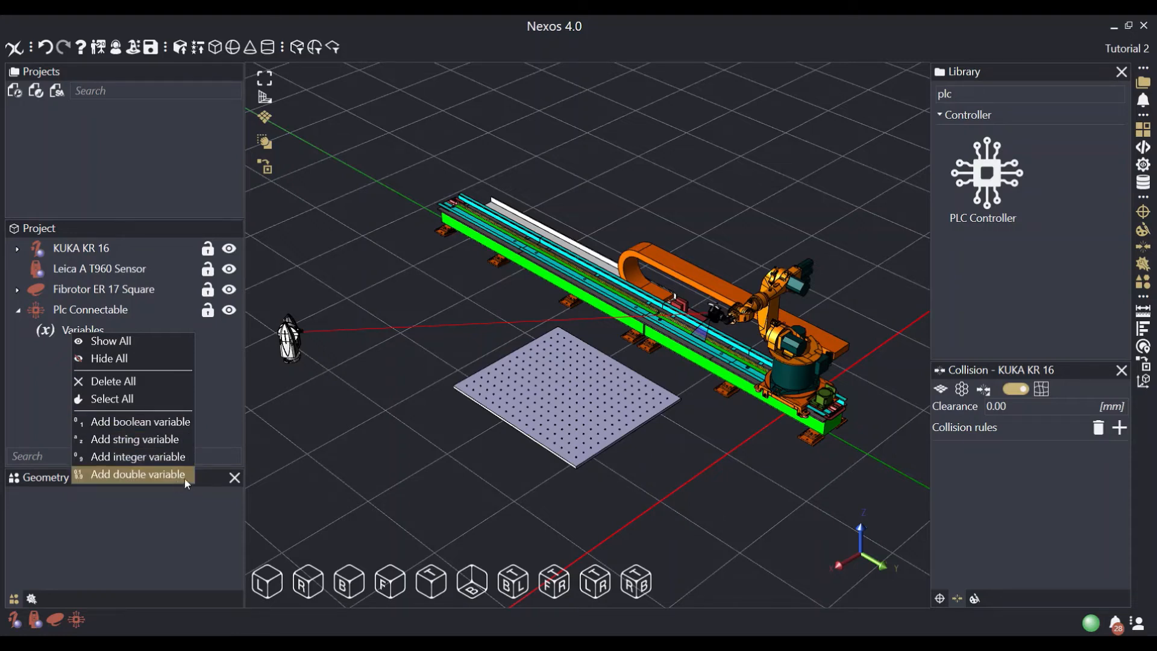
left_click(140, 421)
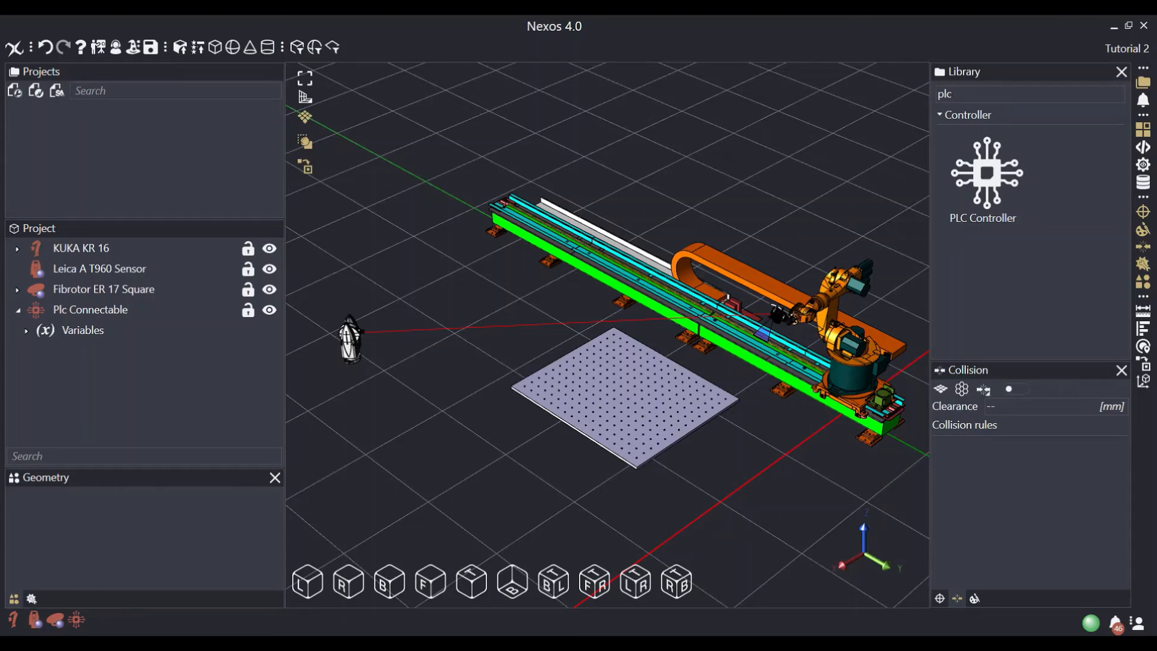
- Search the library for "demo", place the DemoBlock in the scene, and move it over the back corner of the turntable plate
left_click(981, 95)
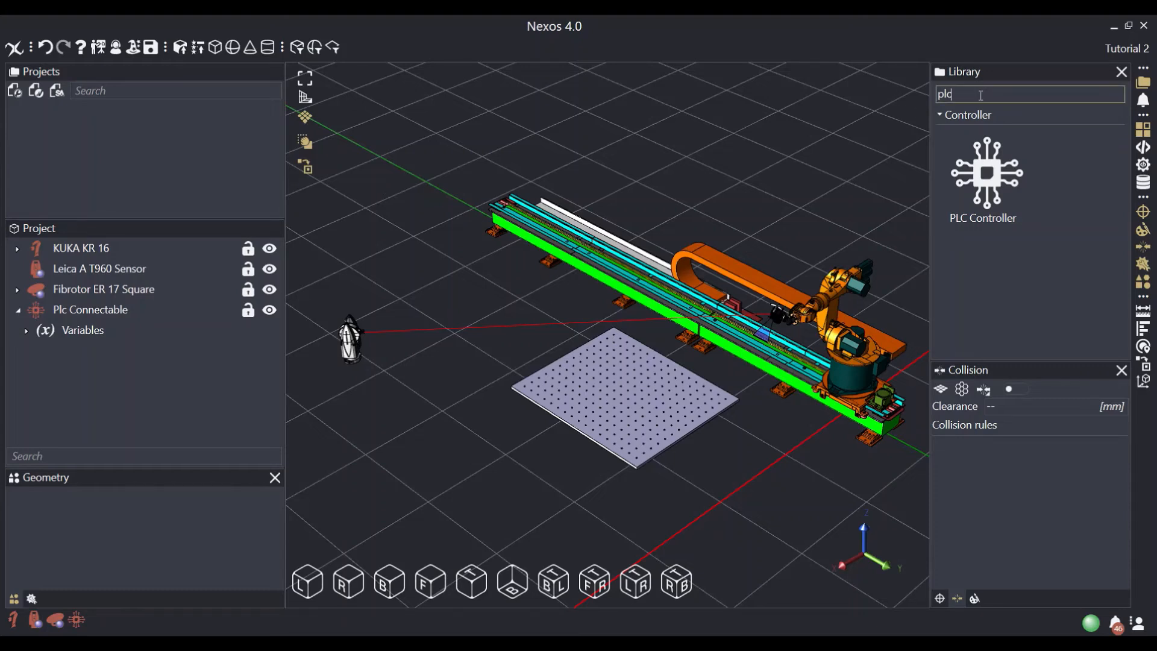
double_click(981, 95)
type("demo")
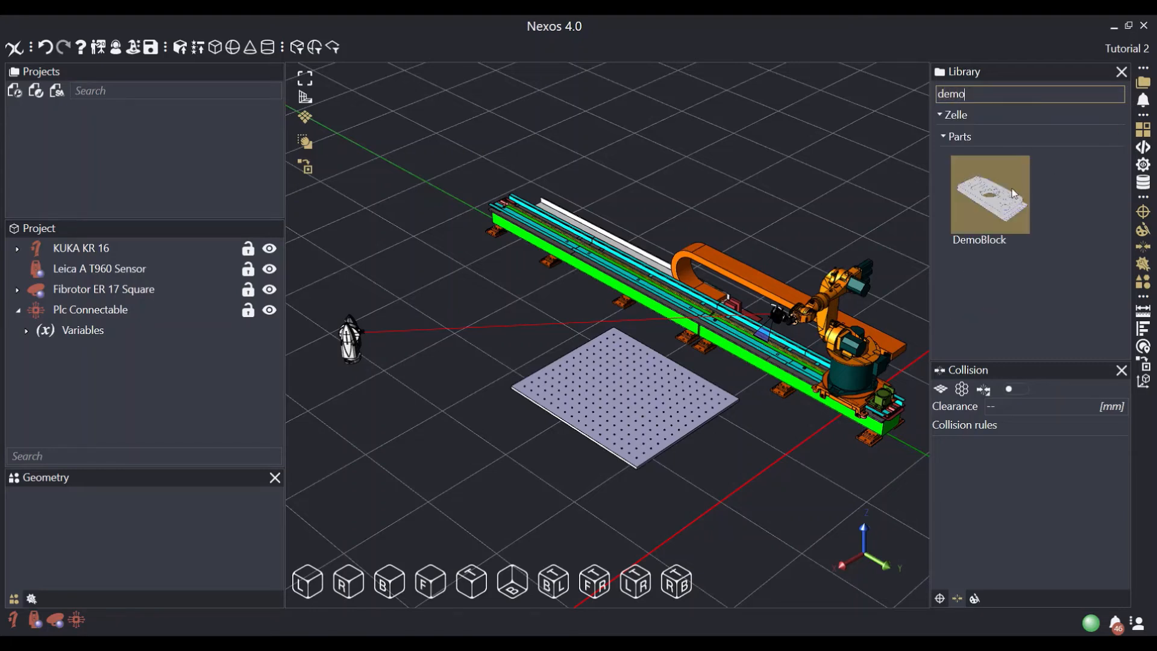
left_click_drag(1014, 192, 742, 339)
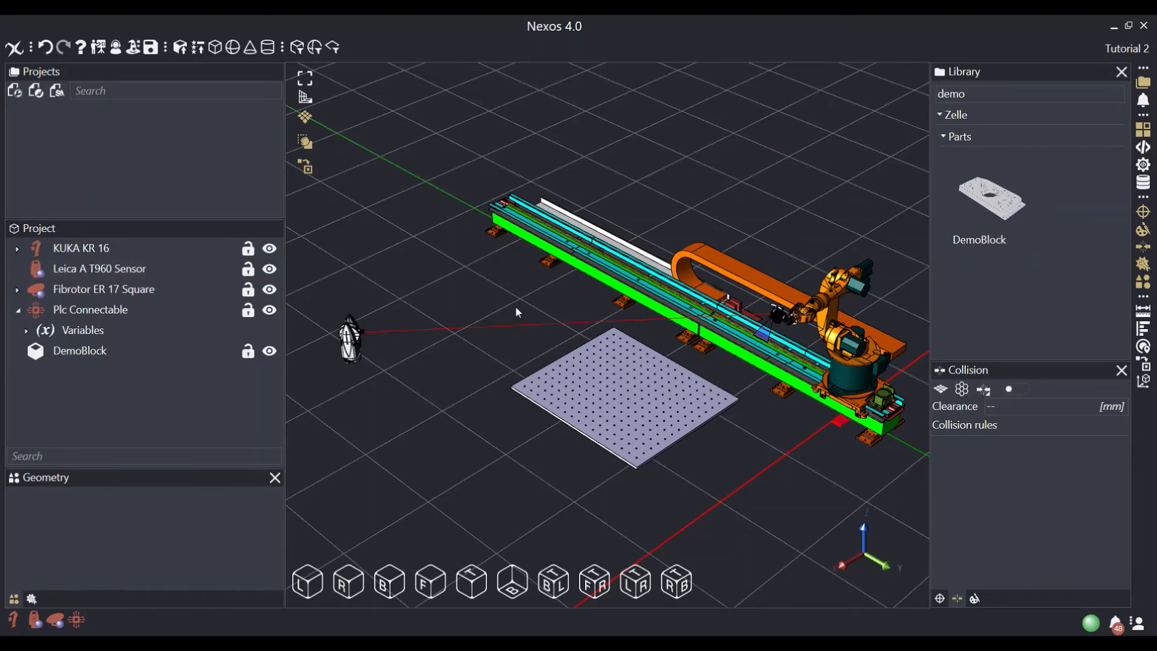
left_click(839, 427)
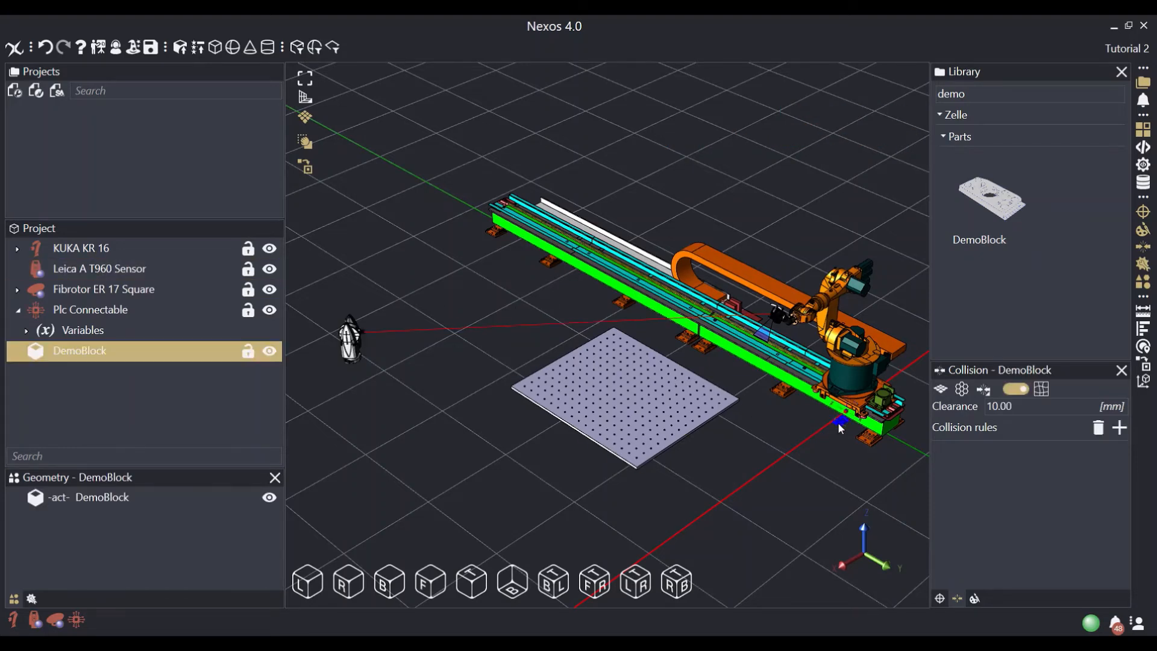
left_click_drag(811, 442, 617, 302)
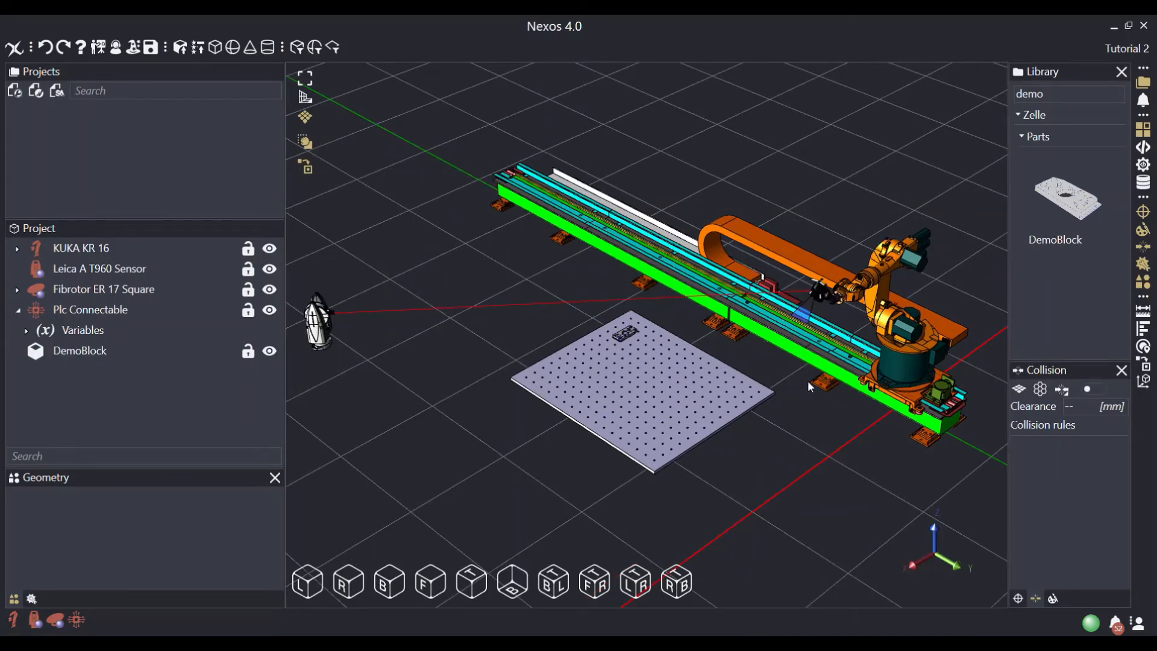
- Start aligning the DemoBlock and match its underside to the top face of the turntable plate
left_click(1143, 346)
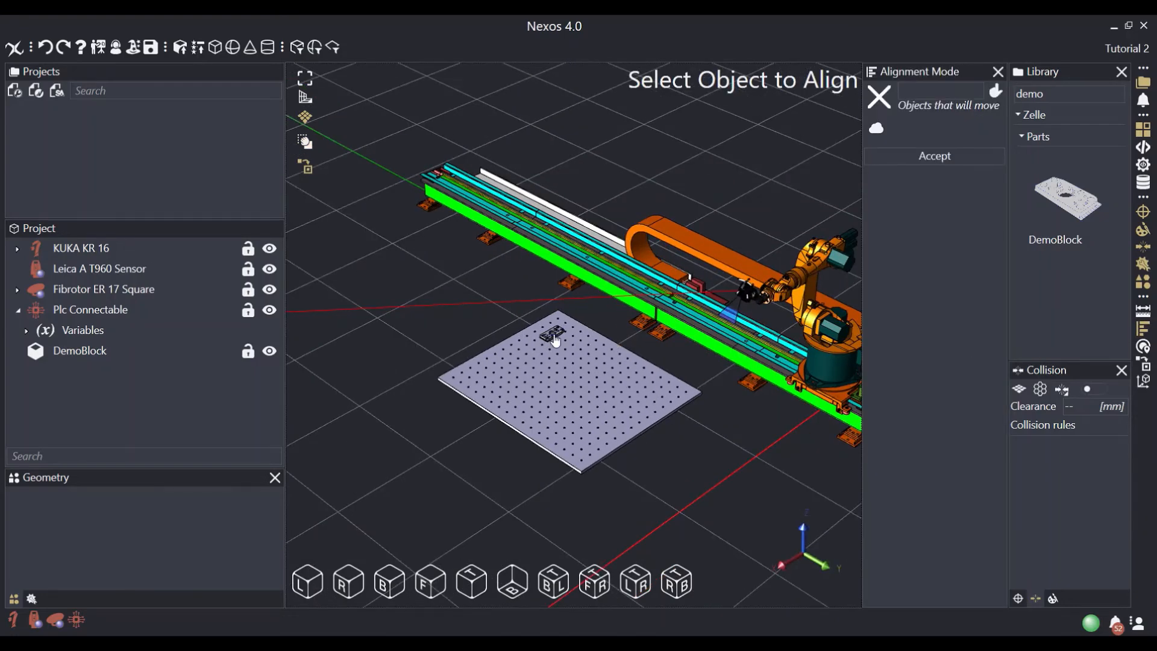
scroll(555, 341, "up", 3)
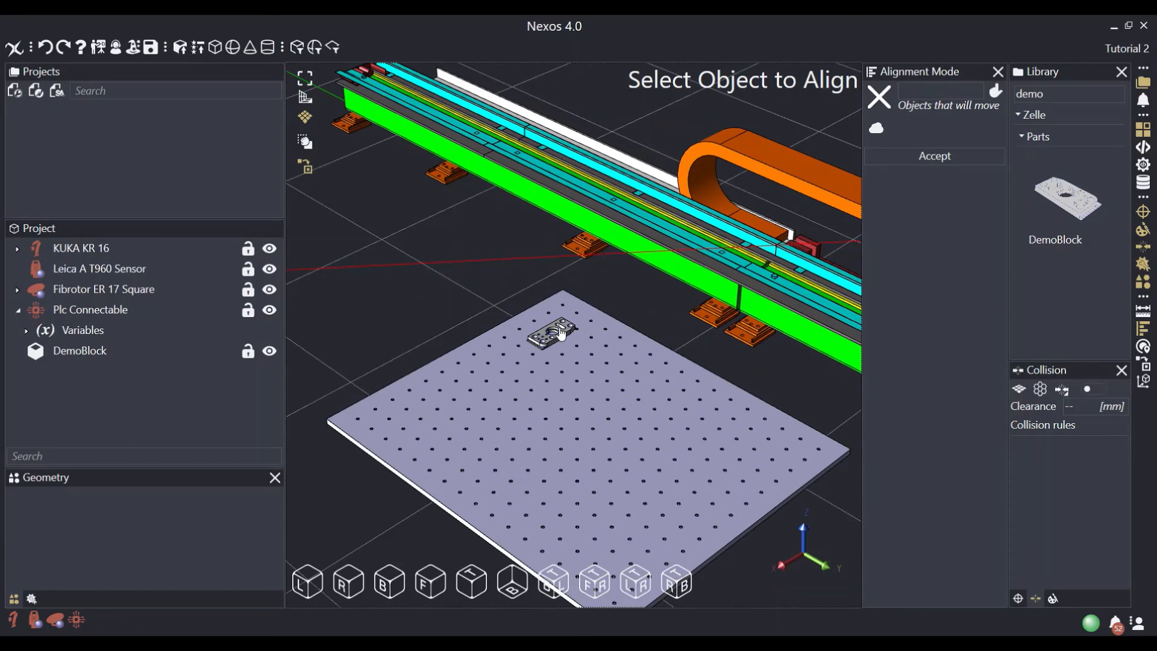
left_click(560, 335)
scroll(560, 335, "up", 5)
middle_click_drag(597, 349, 600, 292)
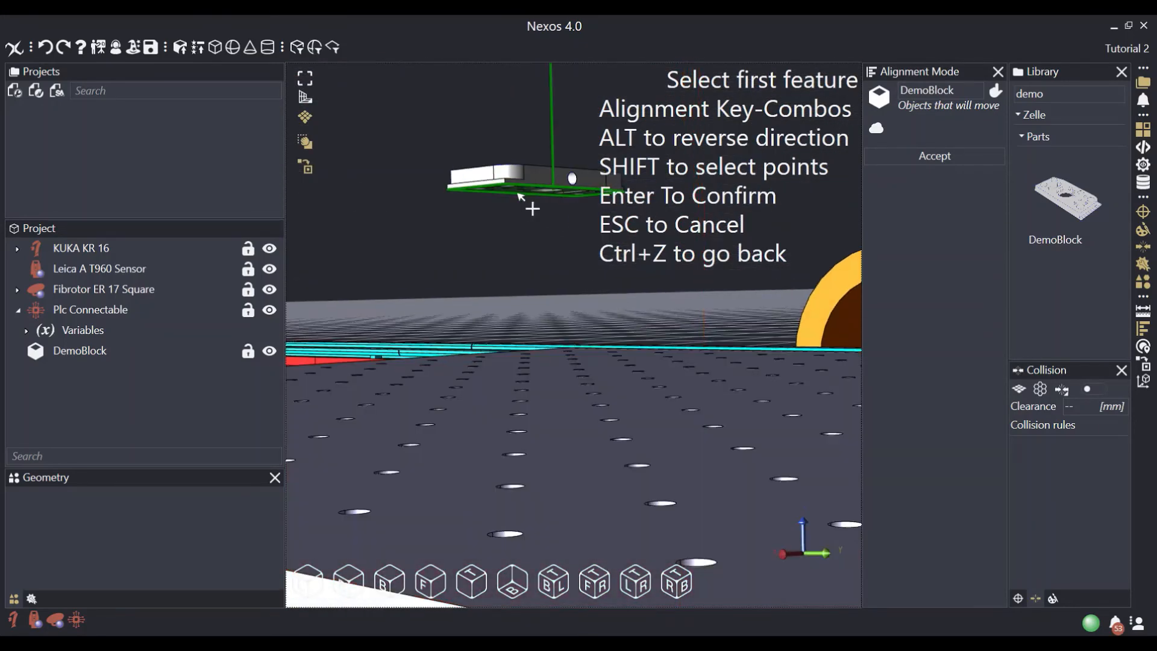
left_click(518, 195)
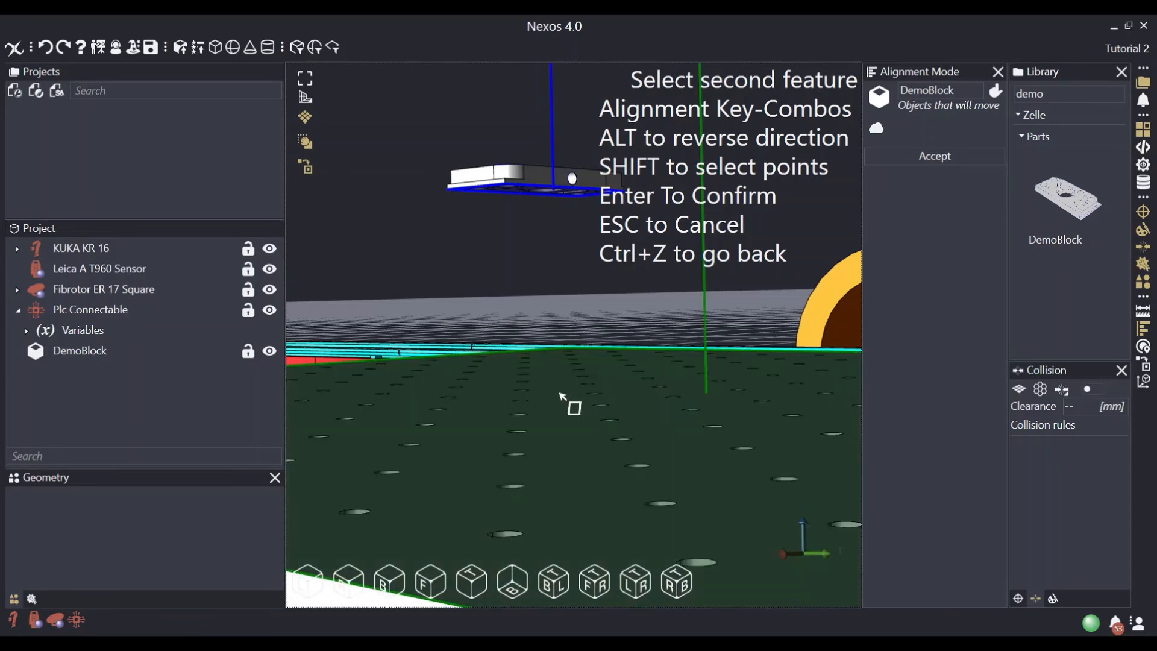
left_click(543, 411)
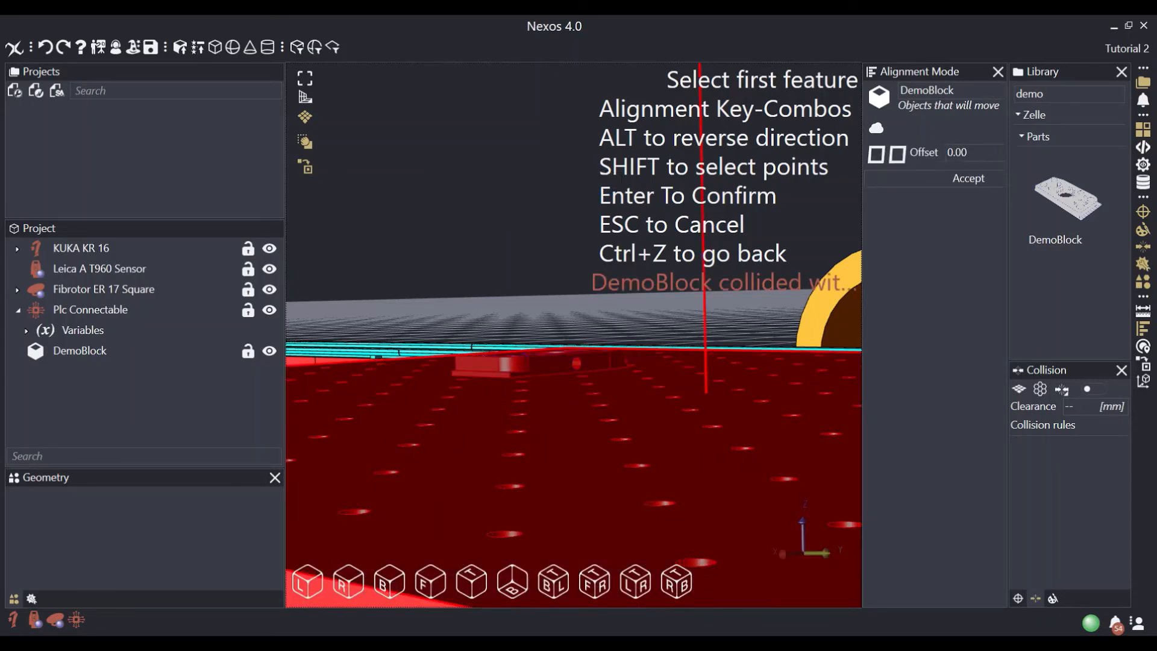
- Align a side face of the DemoBlock with a side face of the turntable plate and reverse that alignment's direction
left_click(556, 370)
scroll(647, 411, "down", 3)
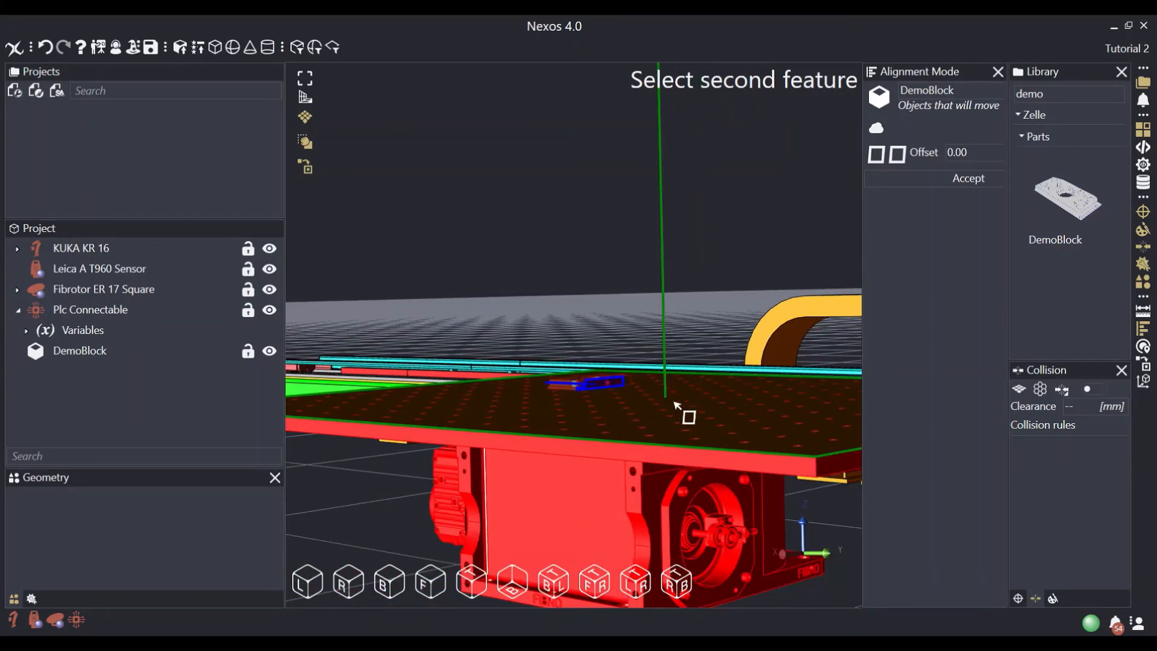
left_click(859, 472)
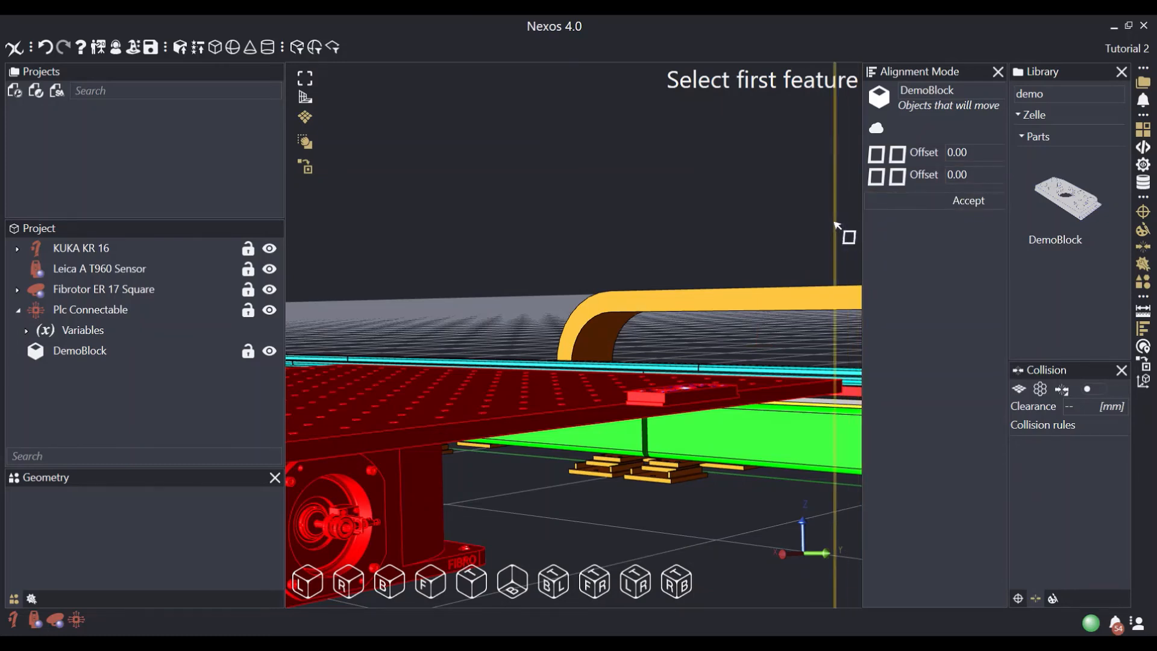
left_click_drag(836, 226, 834, 226)
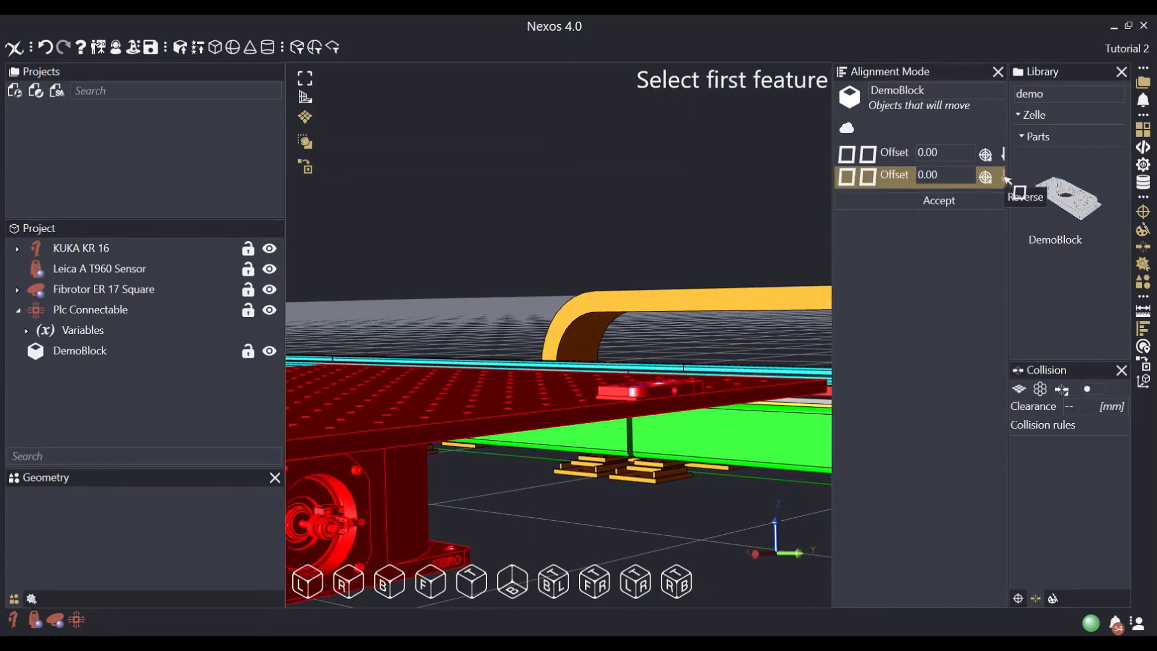
scroll(635, 393, "up", 3)
- Align the DemoBlock's end face with the adjacent side face of the turntable plate as the third constraint
left_click(623, 382)
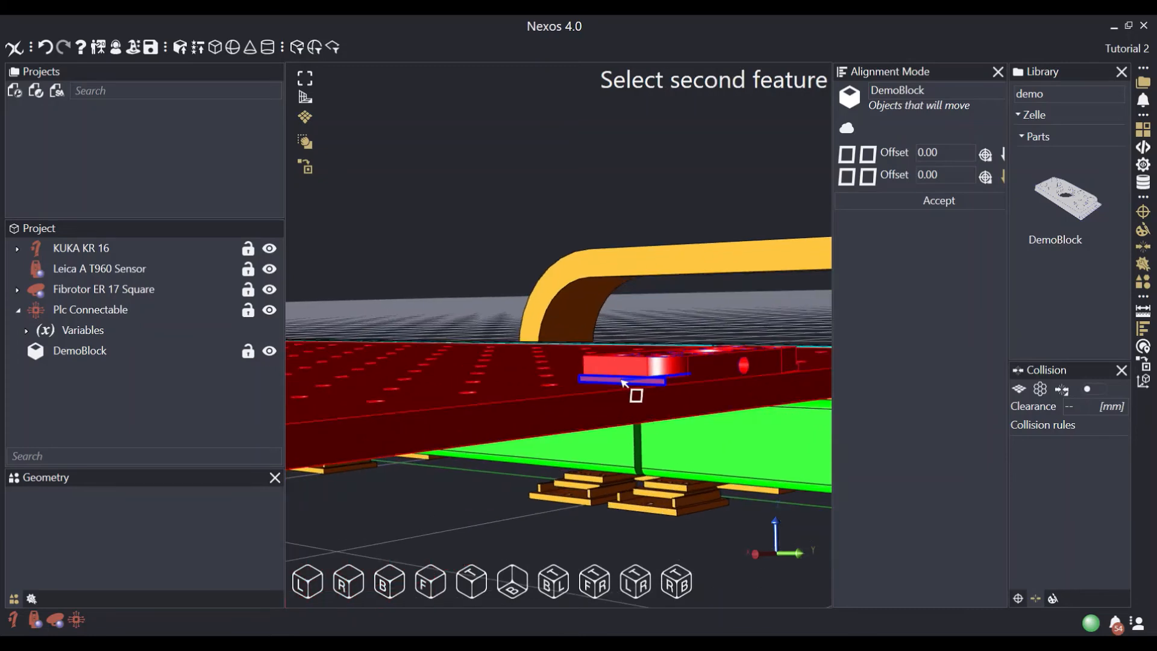
middle_click_drag(470, 420, 735, 359)
middle_click_drag(460, 353, 731, 401)
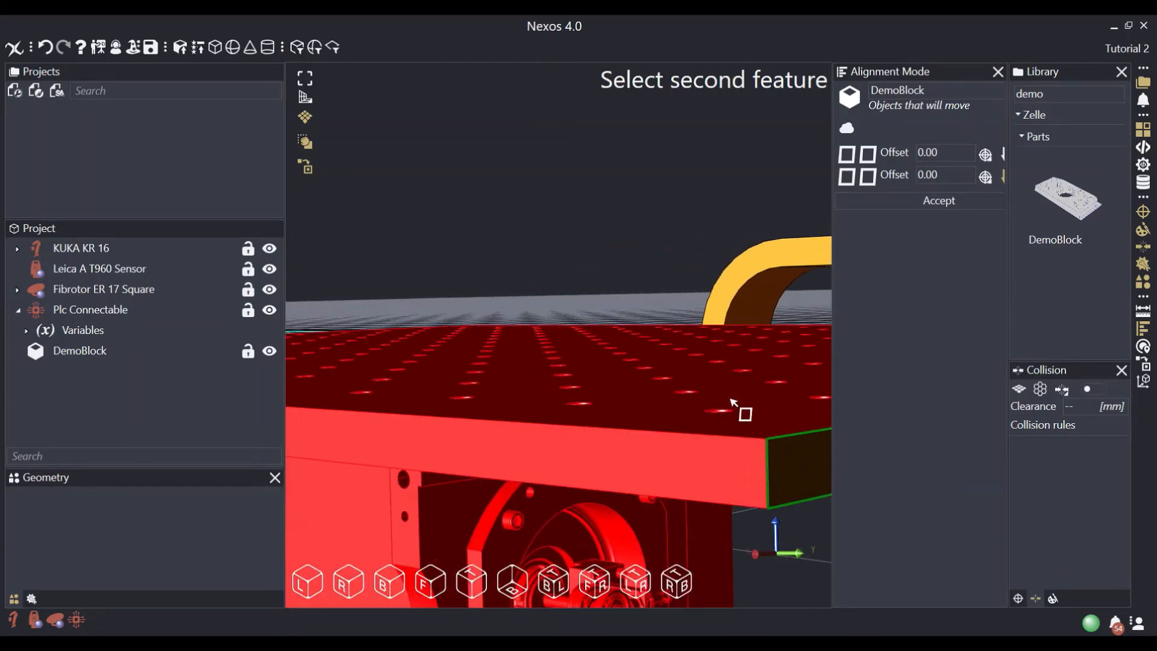
left_click(623, 457)
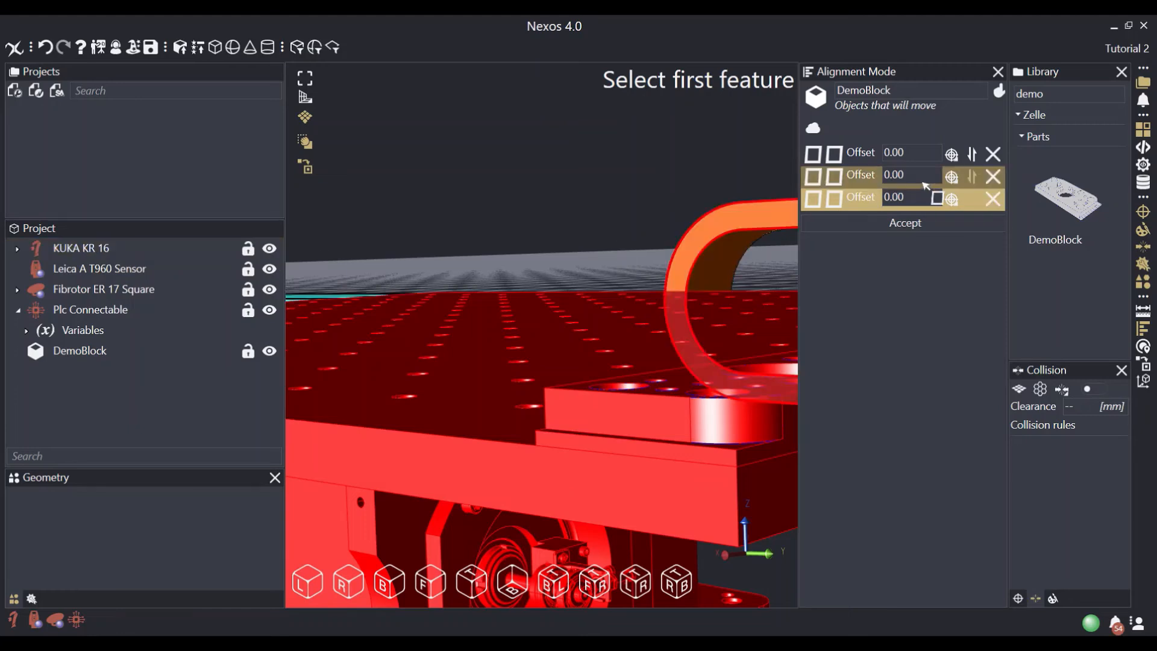
- Set the second alignment offset to 800 and the third to 600, and accept the DemoBlock's alignment
left_click(911, 175)
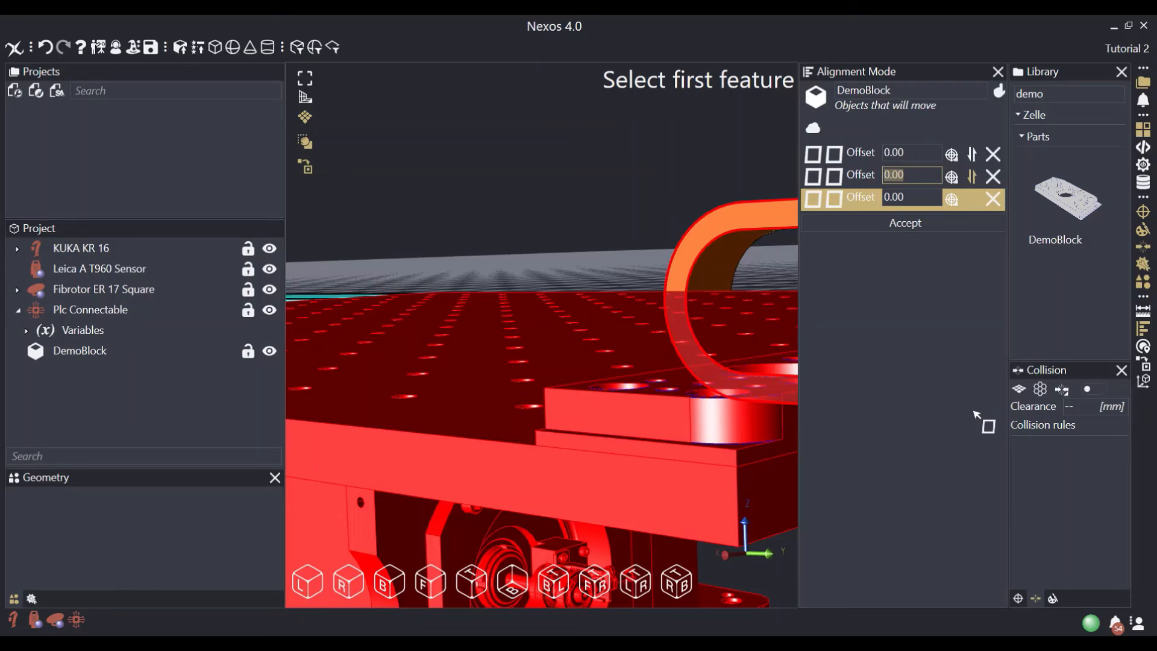
type("800")
key("Return")
left_click(911, 199)
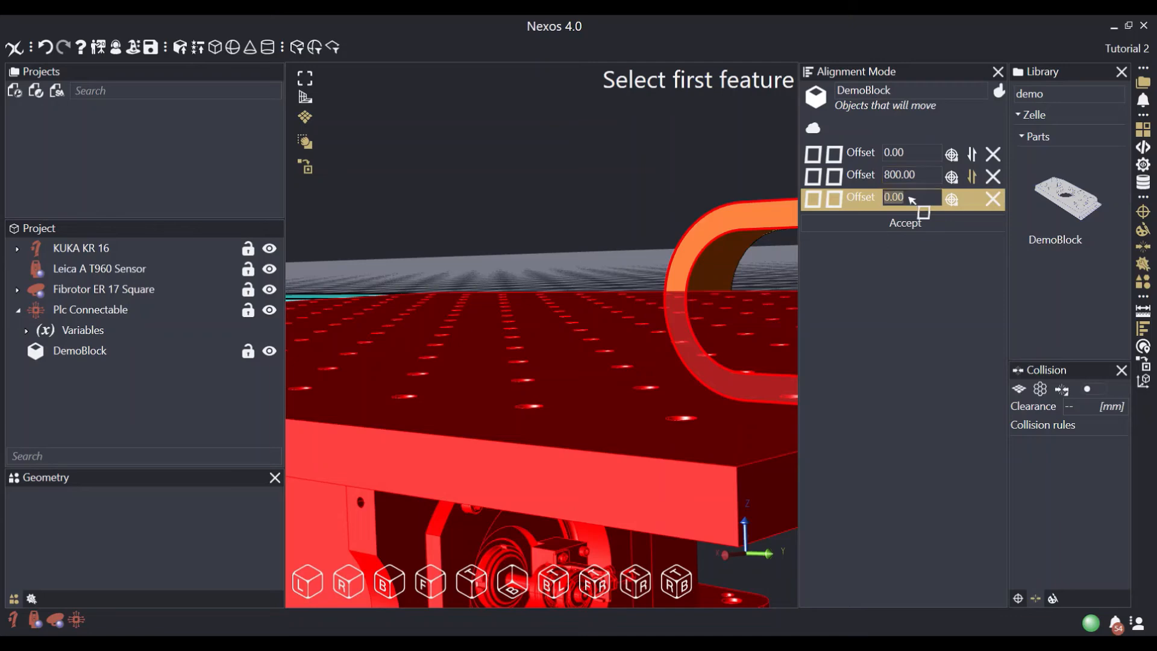
type("600")
key("Return")
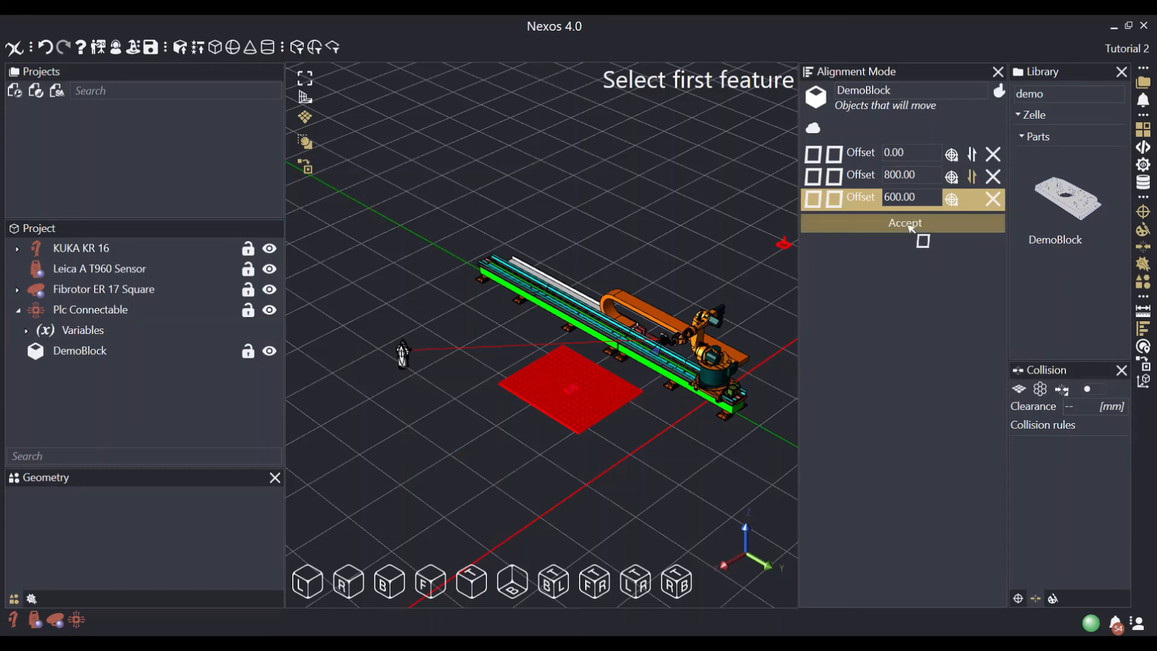
left_click(911, 228)
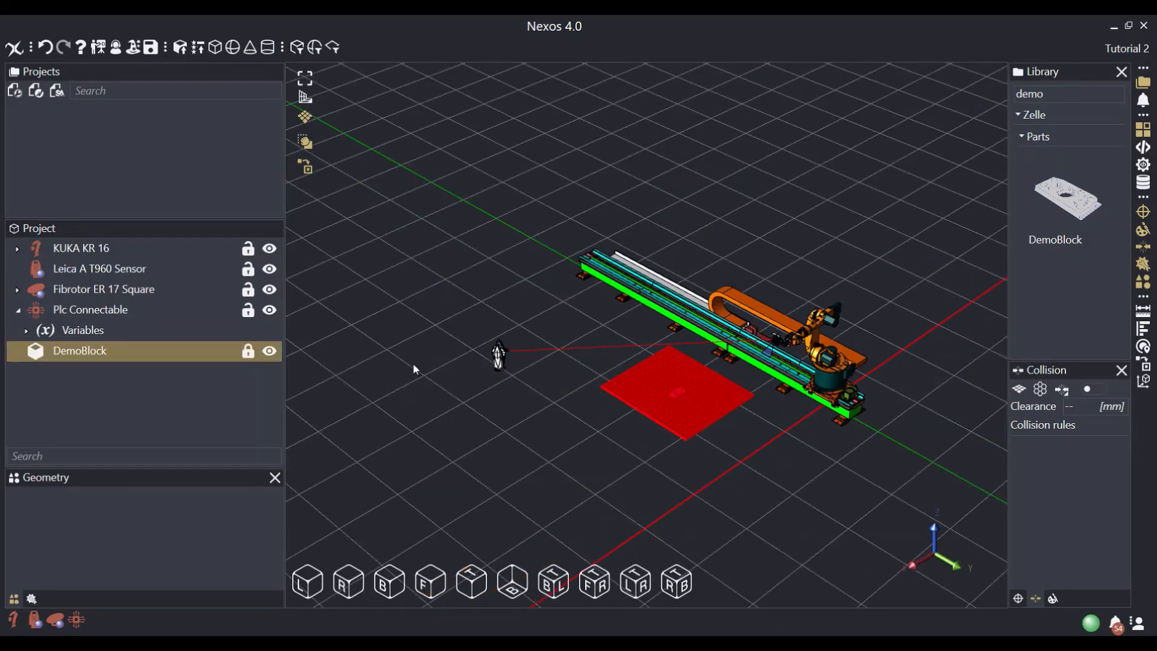
- Test-rotate the turntable plate, Link 1, about its vertical axis and cancel the rotation
scroll(689, 392, "up", 4)
scroll(696, 406, "up", 3)
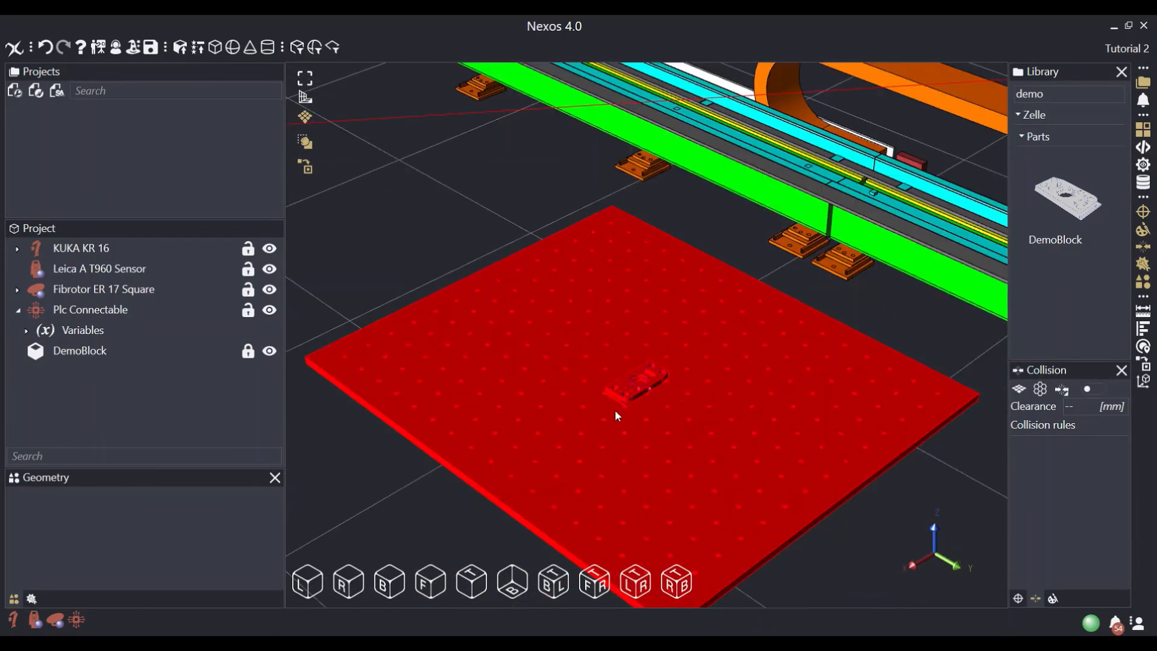
left_click(545, 347)
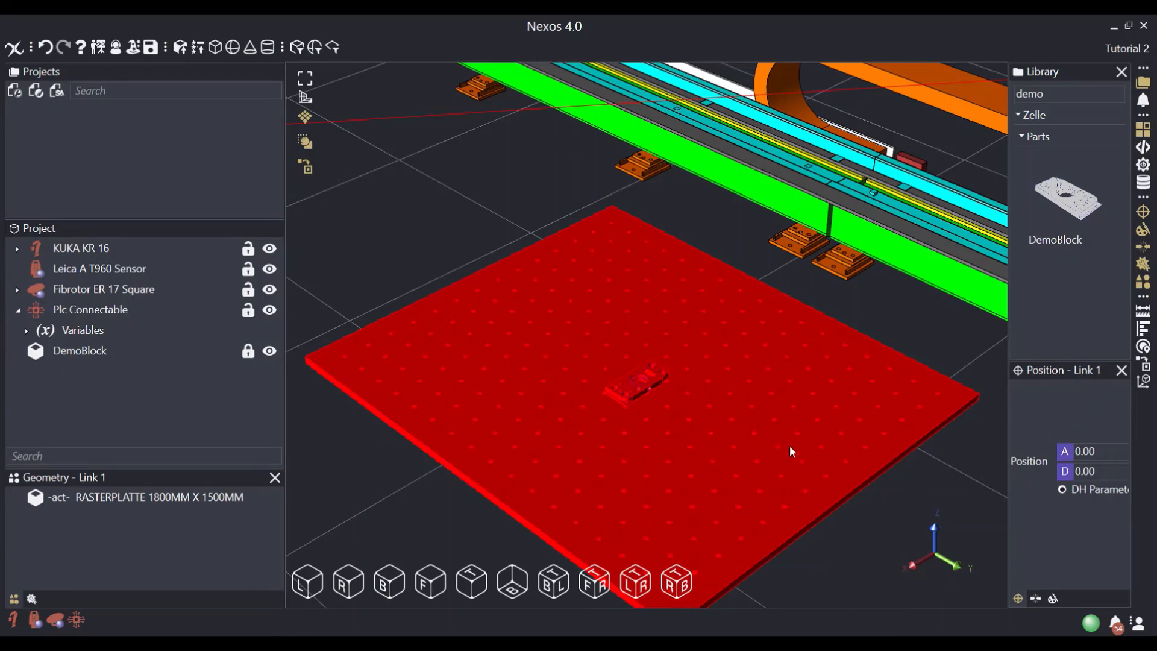
key("r")
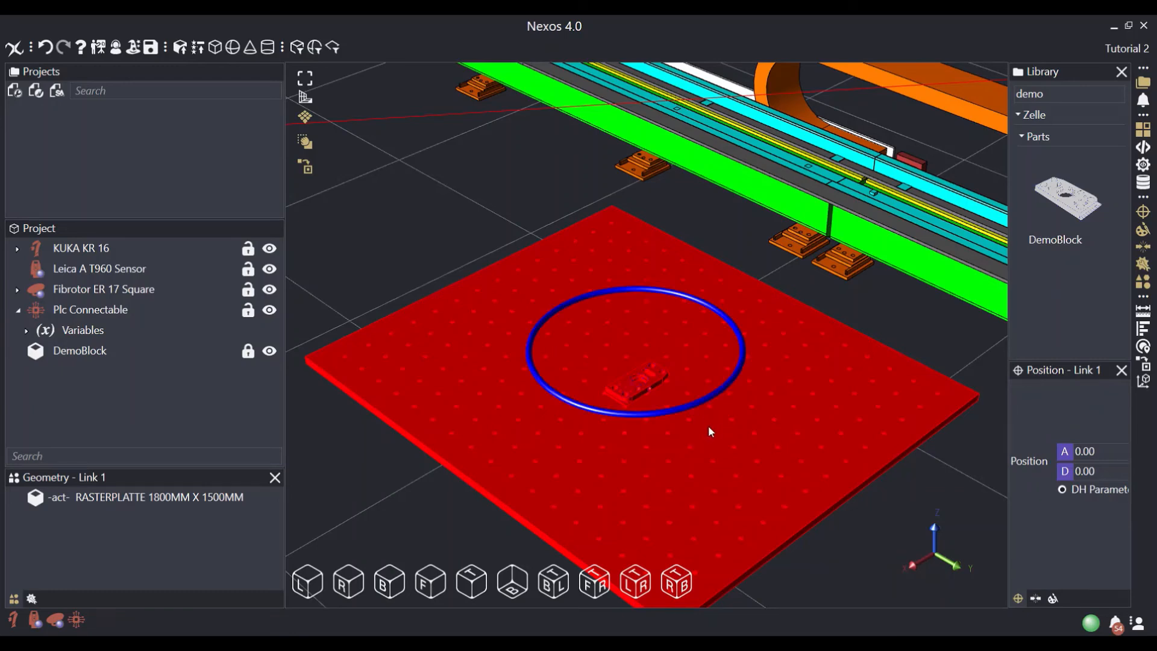
left_click_drag(704, 400, 482, 401)
right_click(480, 400)
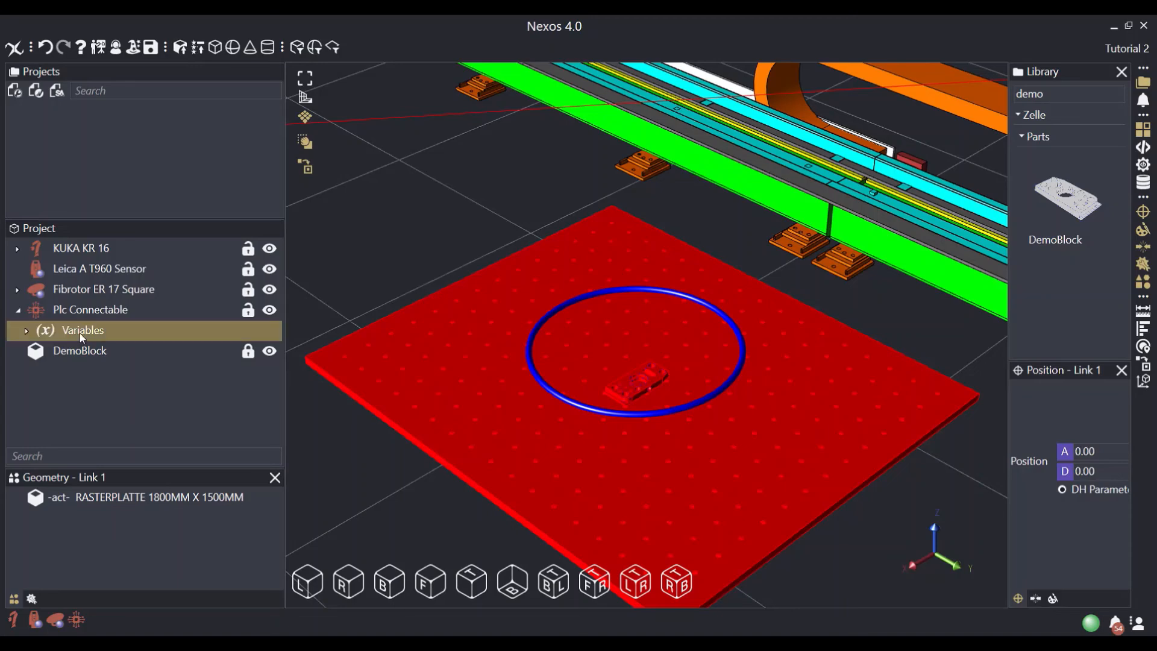
- Assign the DemoBlock as graphics to Link 1 of the Fibrotor ER 17 Square's model
left_click(19, 291)
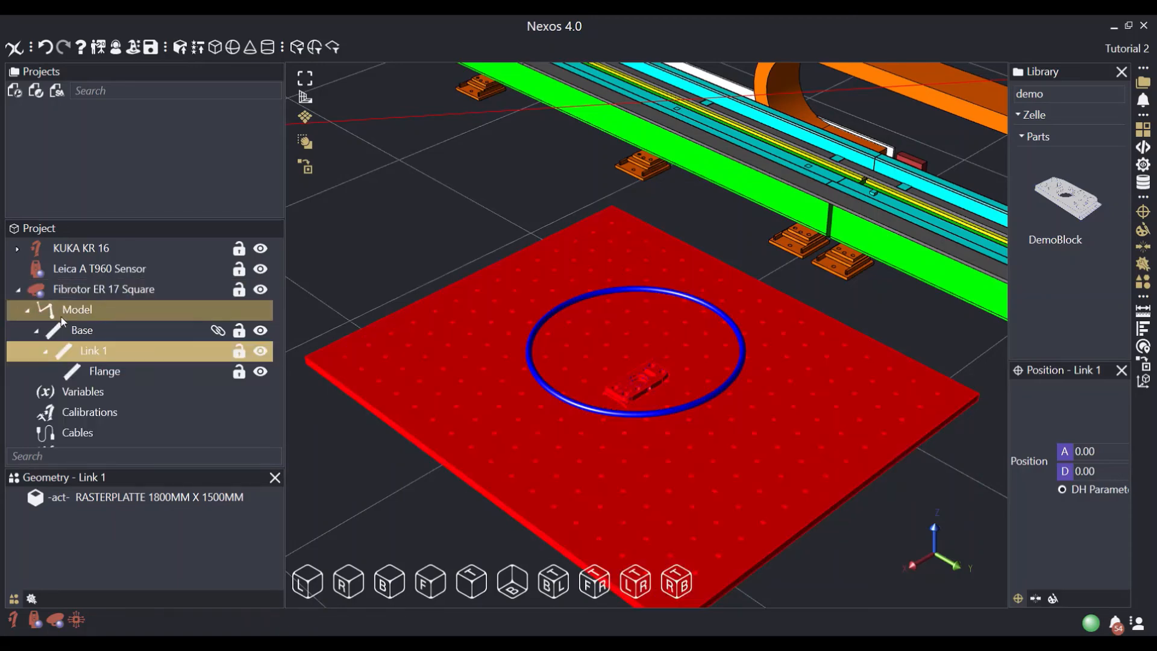
right_click(90, 352)
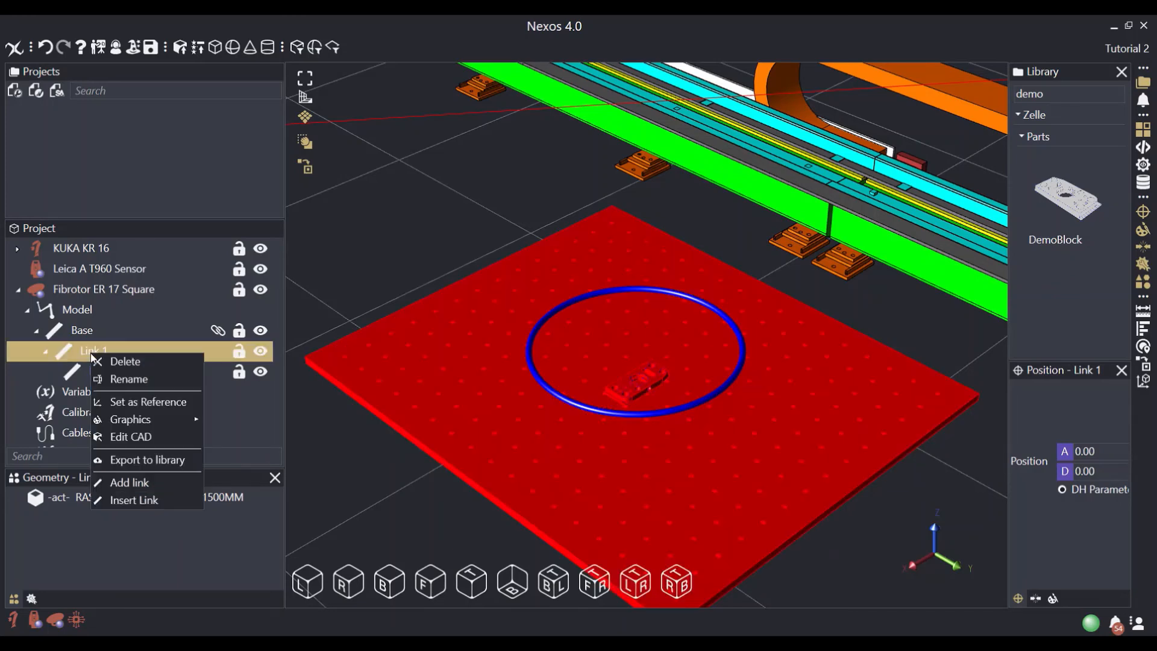
mouse_move(146, 418)
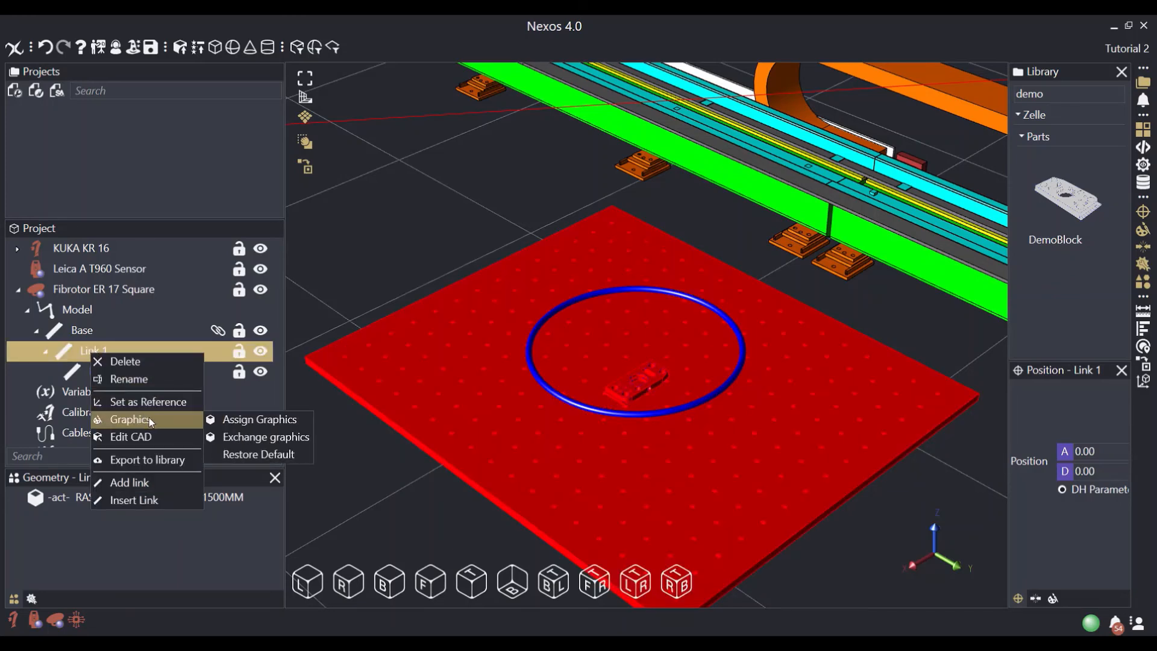
left_click(240, 420)
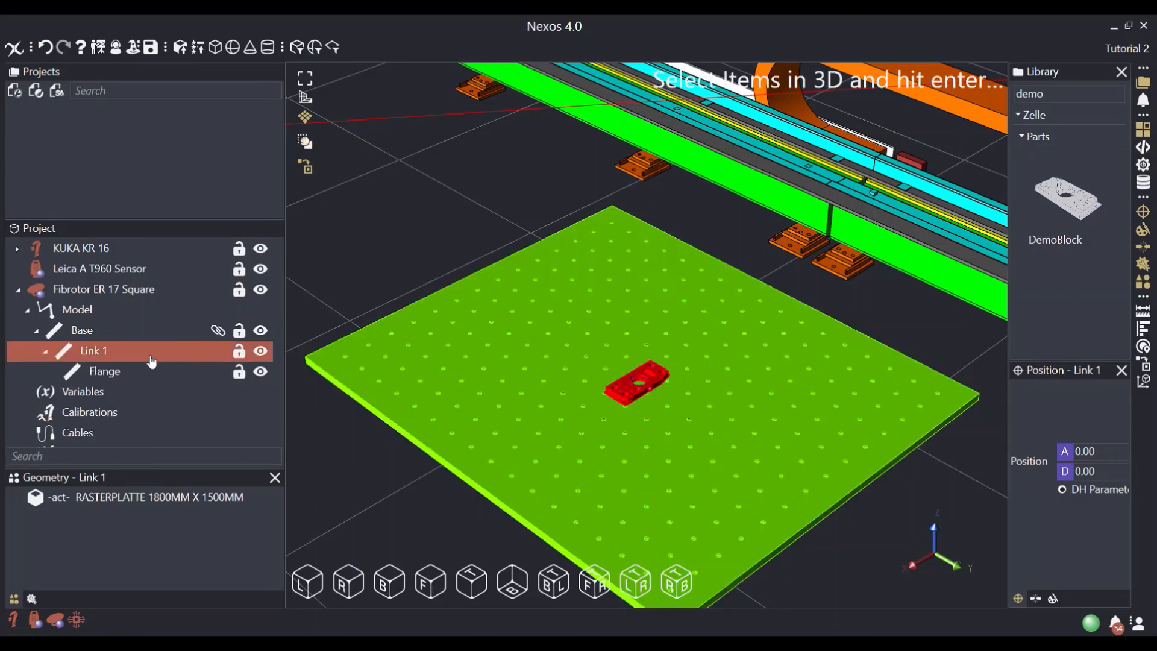
scroll(148, 360, "down", 2)
left_click(107, 442)
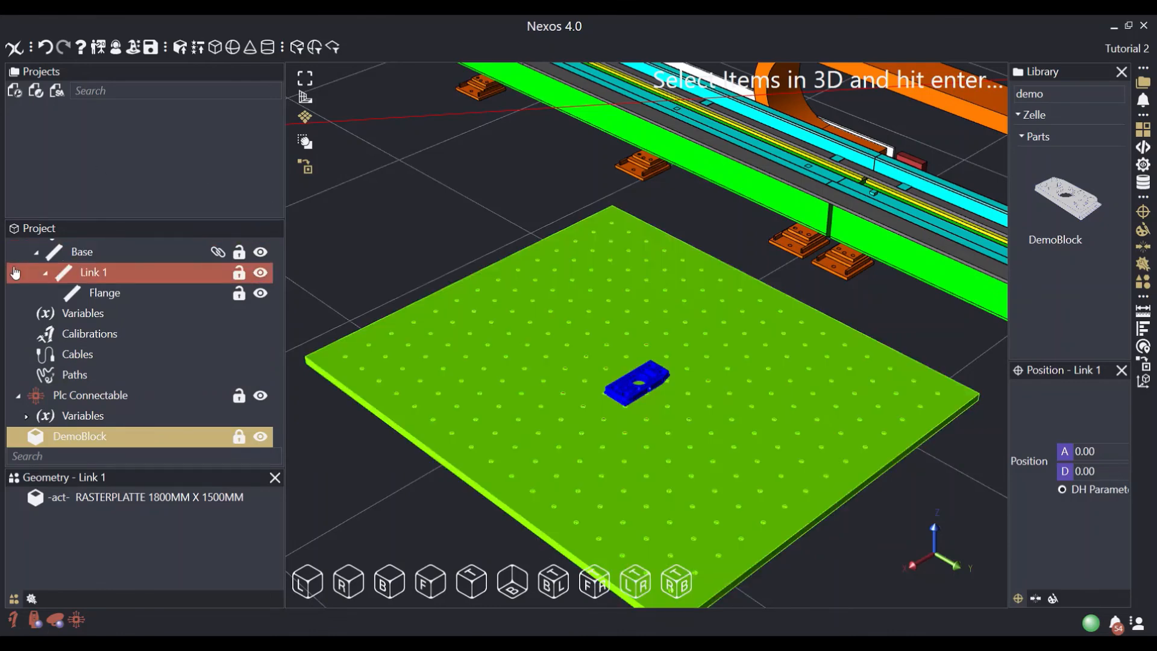
key("Return")
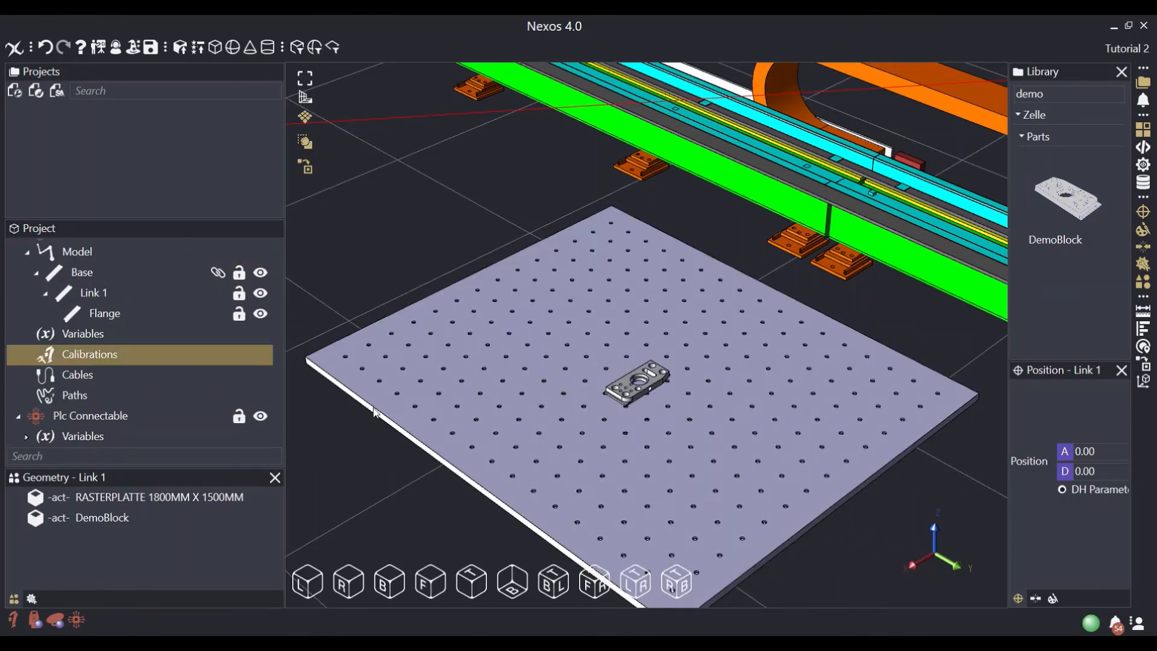
- Test-rotate Link 1 together with the attached DemoBlock, cancel the rotation, and clear the selection
left_click(735, 428)
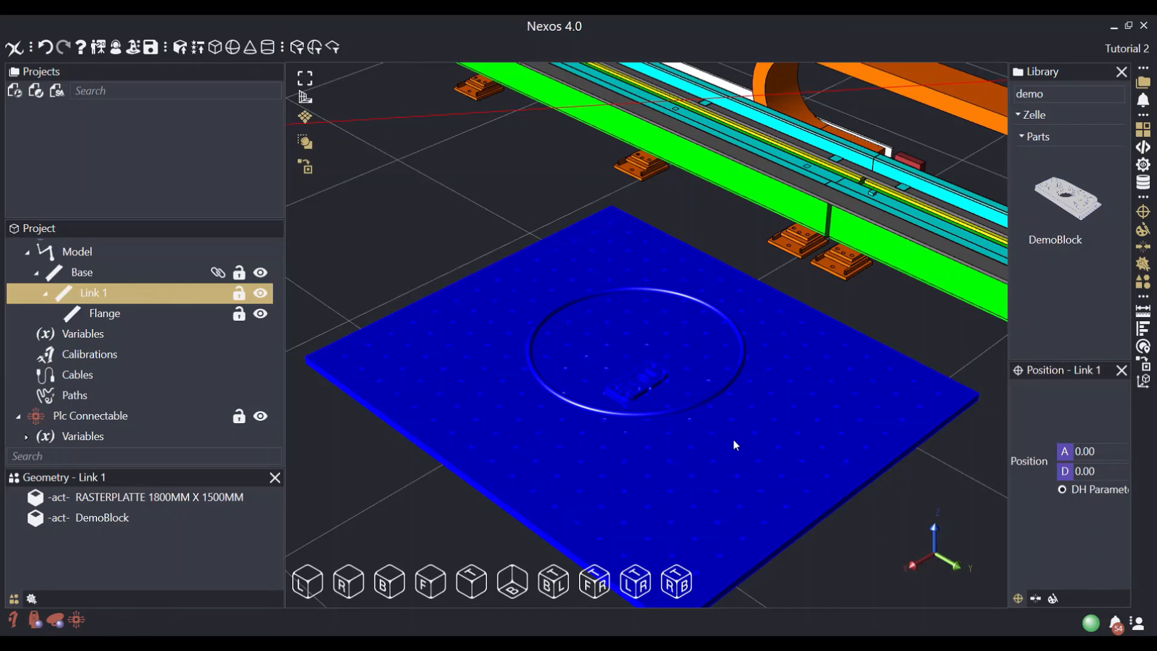
left_click_drag(710, 398, 441, 397)
right_click(440, 393)
left_click(504, 409)
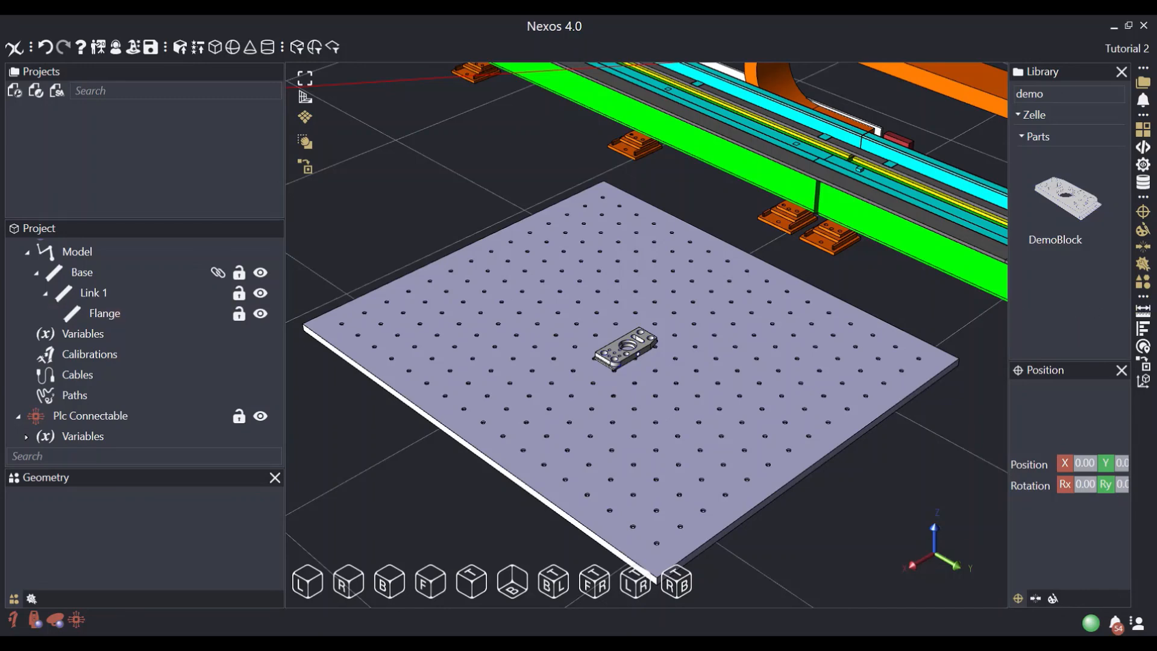
middle_click_drag(625, 348, 666, 348)
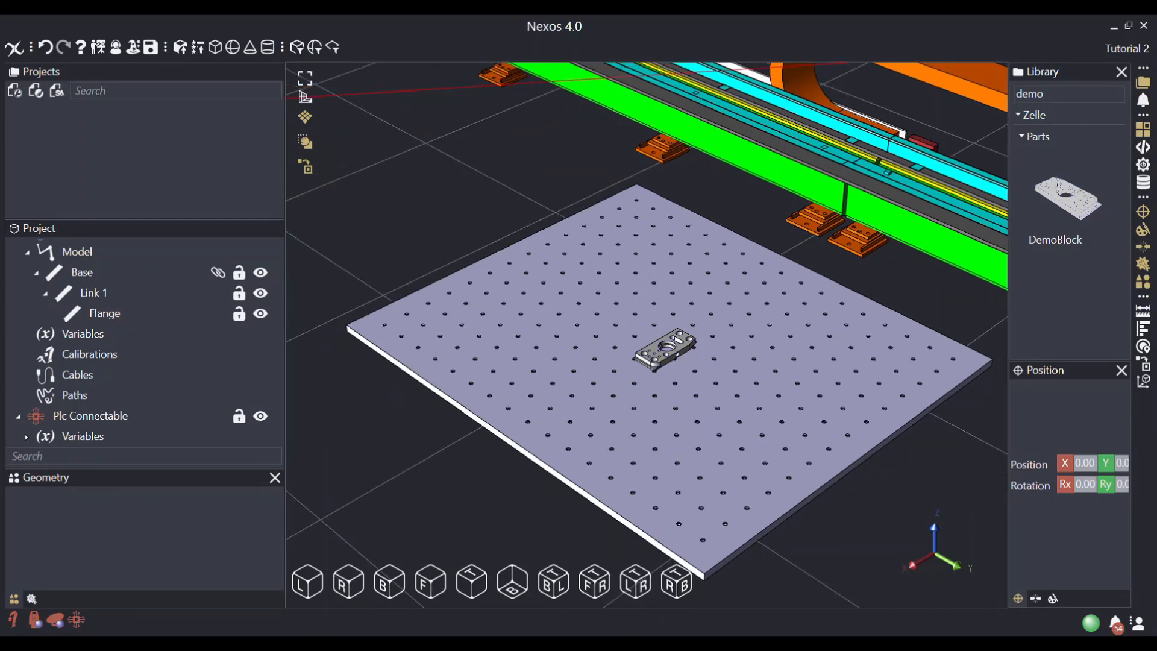
- Measure the distance from the DemoBlock's short end face to the long side face of the turntable plate
left_click(1143, 310)
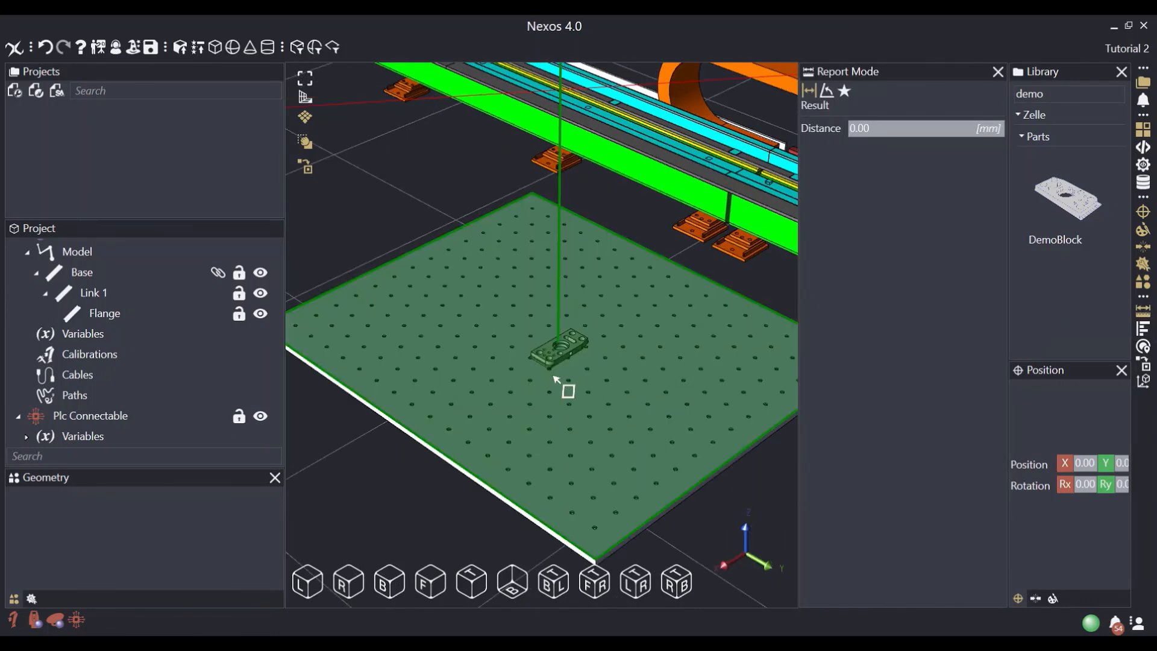
scroll(550, 385, "up", 5)
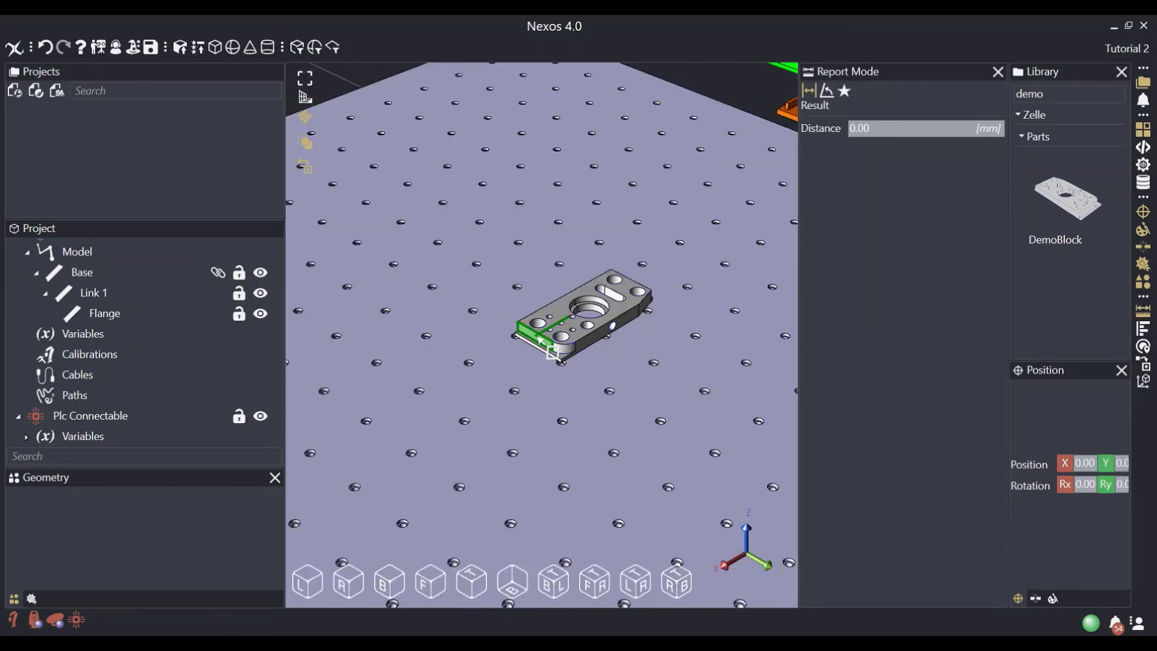
left_click(552, 354)
left_click(552, 355)
scroll(553, 360, "down", 5)
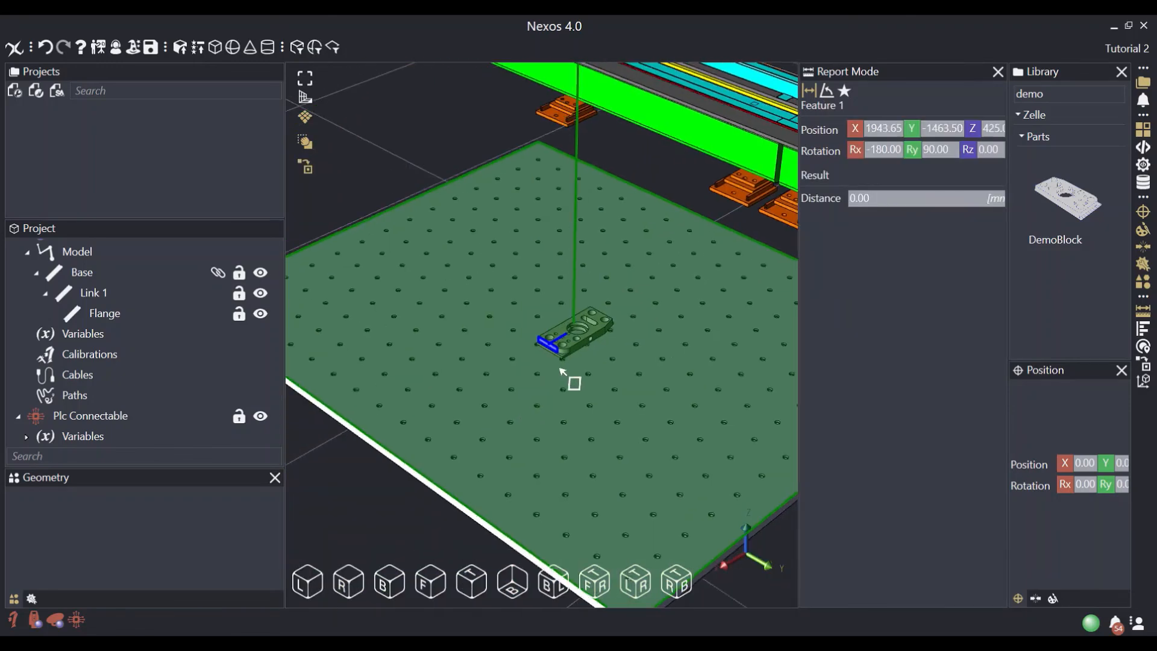
scroll(483, 398, "up", 3)
left_click(517, 392)
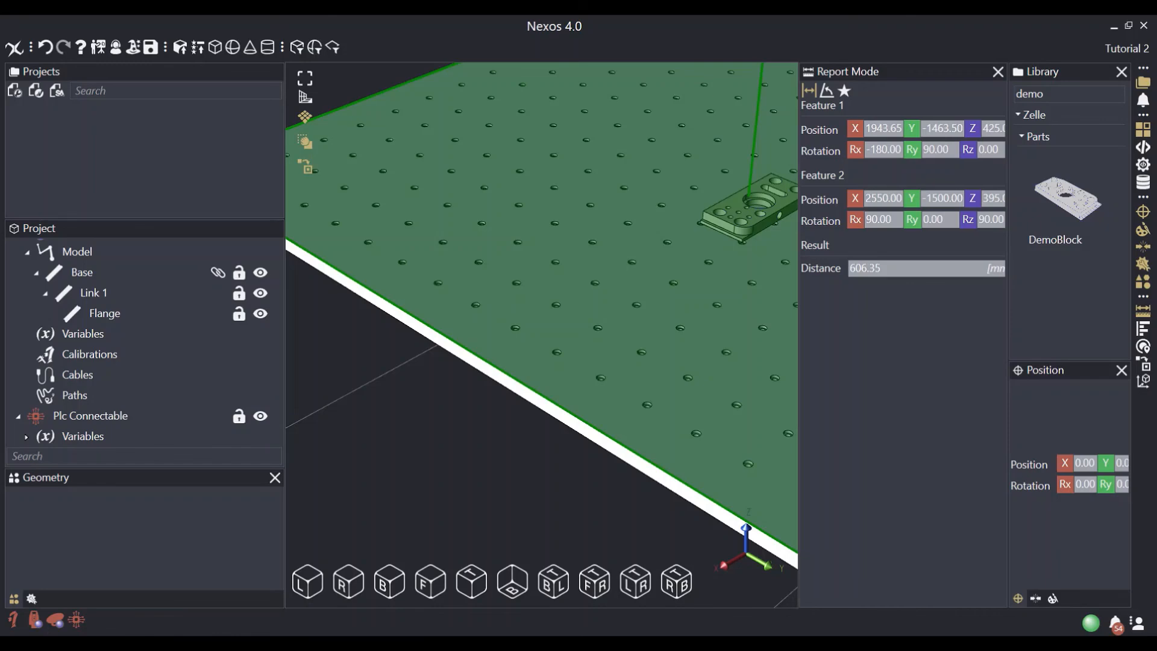
- Measure the angle between the turntable plate's upper face and its side face, close the report, and show the whole cell in an angled overview
left_click(827, 91)
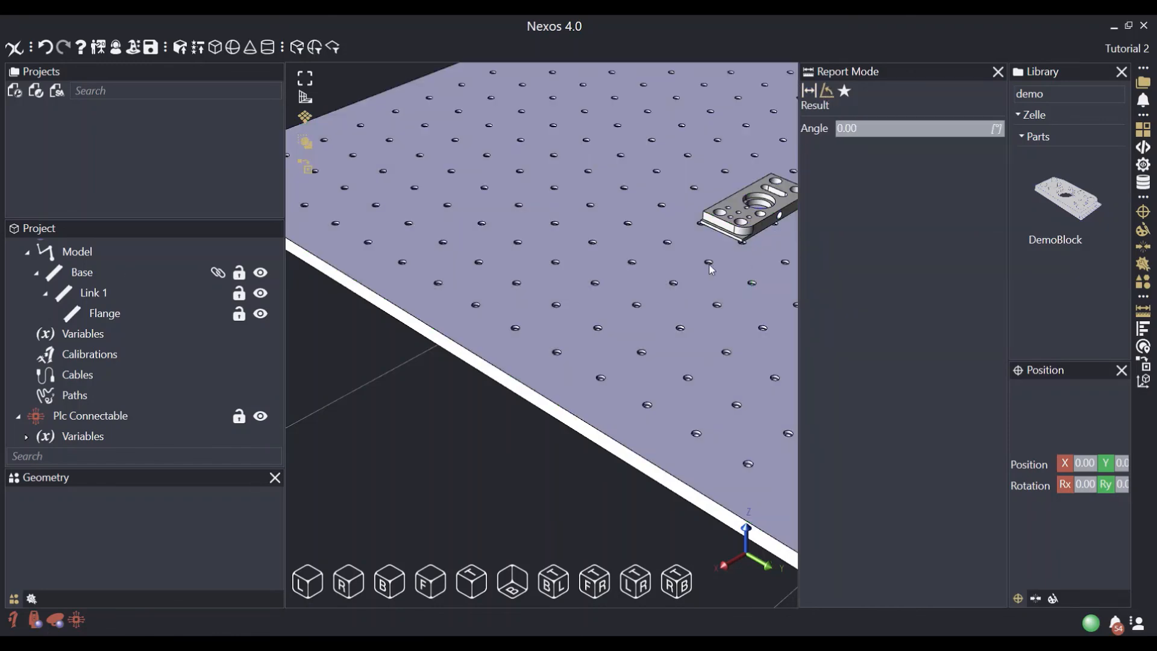
left_click(547, 386)
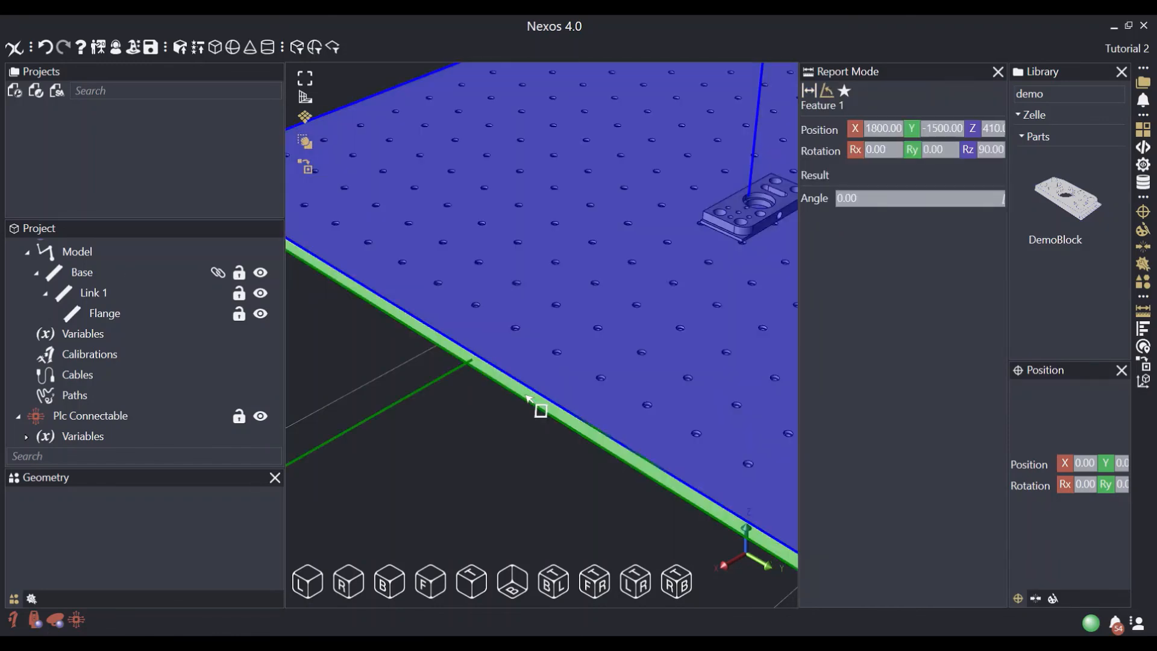
left_click(526, 398)
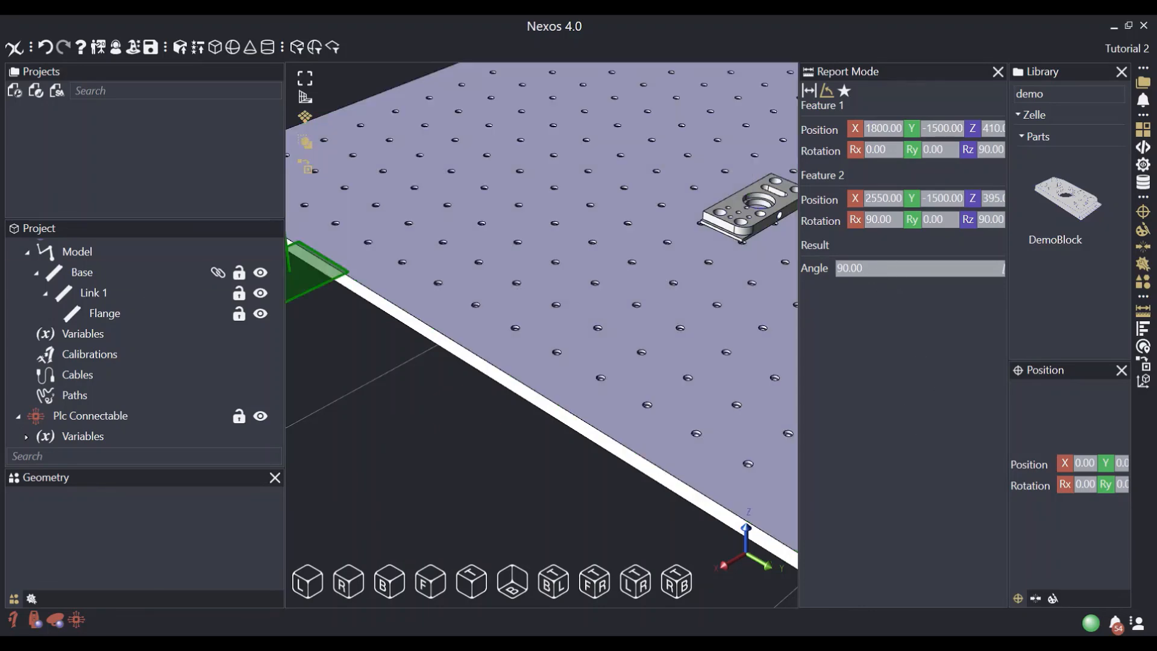
left_click(998, 71)
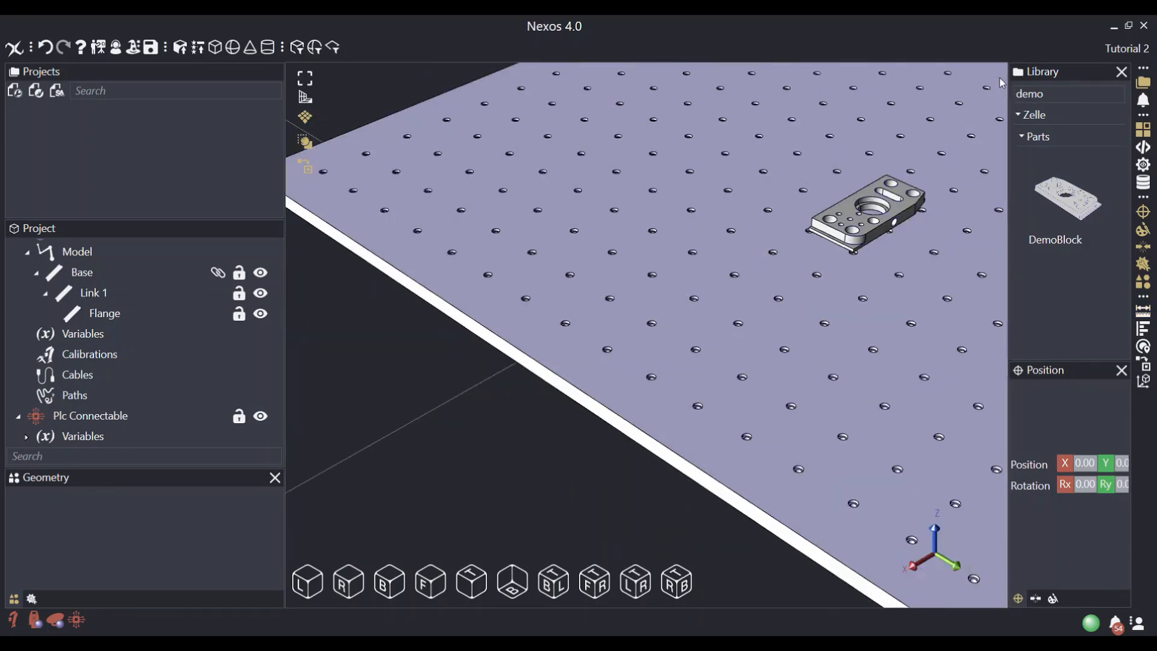
left_click(594, 582)
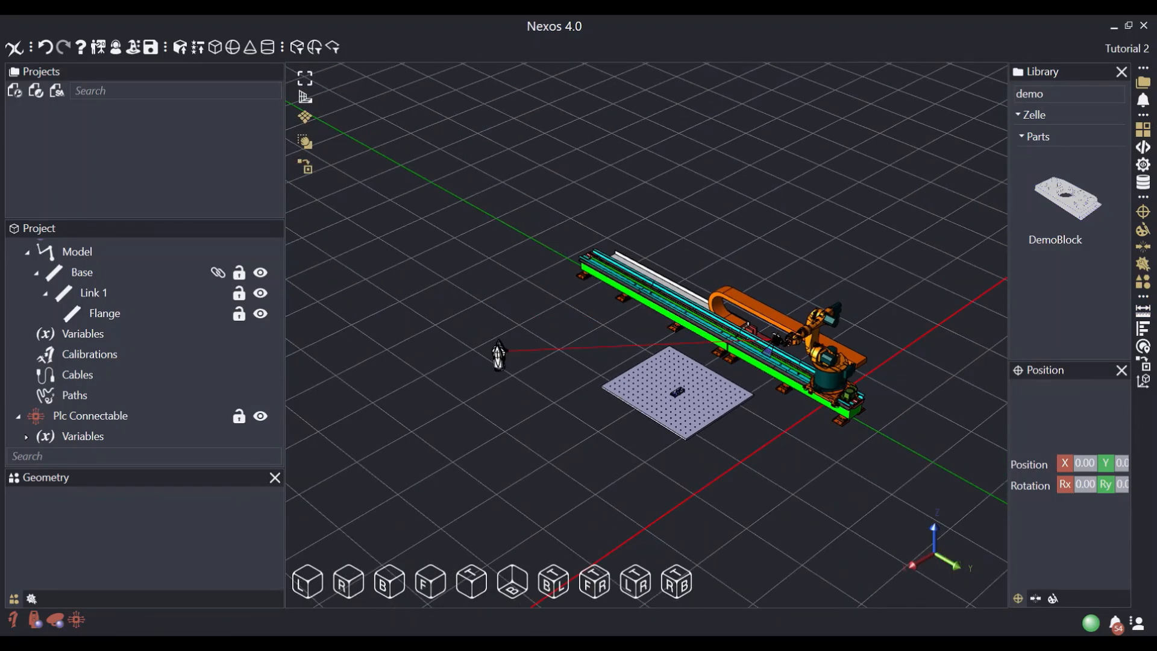